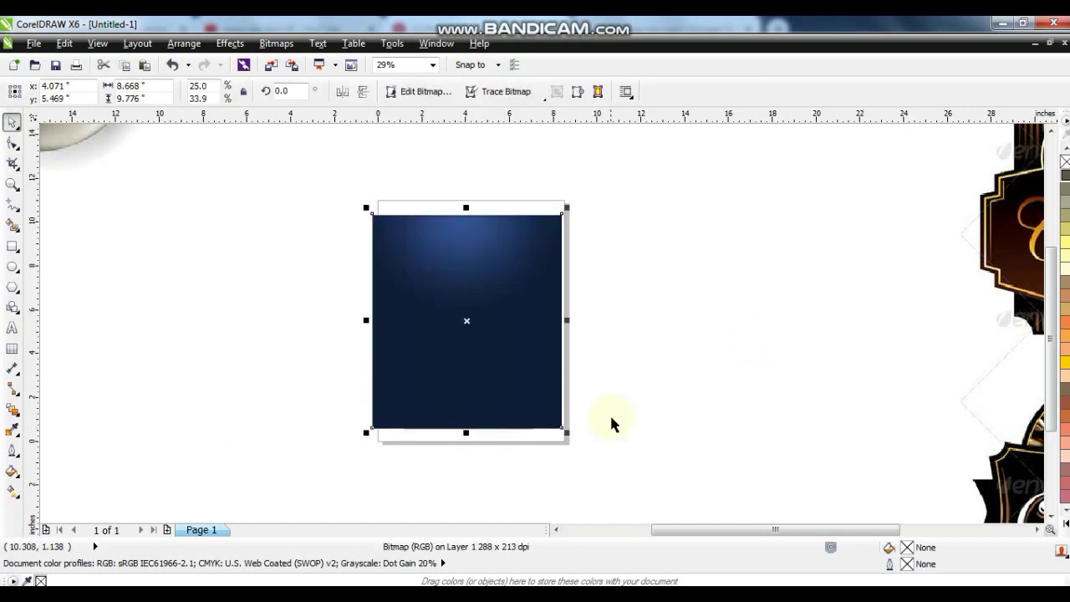
Place the dark blue bitmap inside the tall rectangle on the page as a PowerClip.
key(shift+F2)
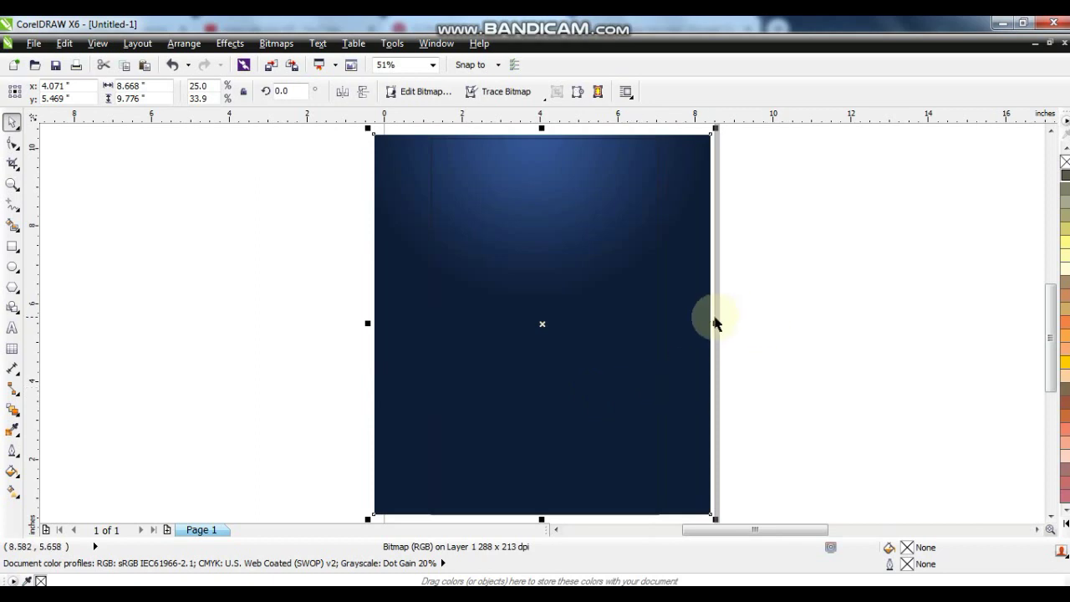
click(226, 44)
mouse_move(284, 266)
click(354, 265)
click(433, 139)
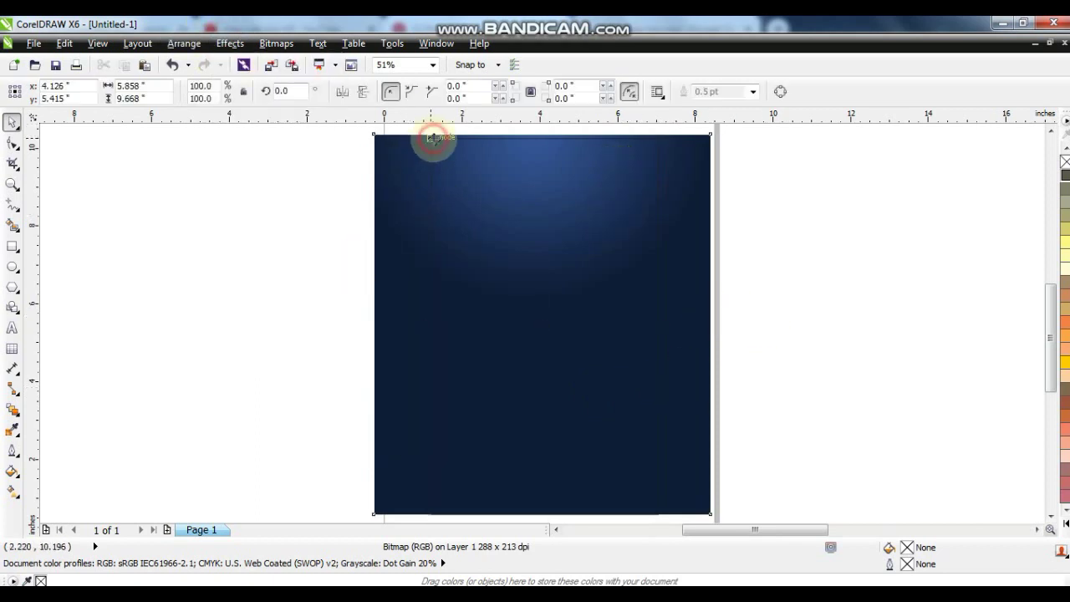
Stretch the blue bitmap inside its PowerClip frame to about 10.17 in high and remove the frame's outline.
right_click(433, 138)
click(474, 84)
drag(490, 275, 618, 490)
right_click(627, 440)
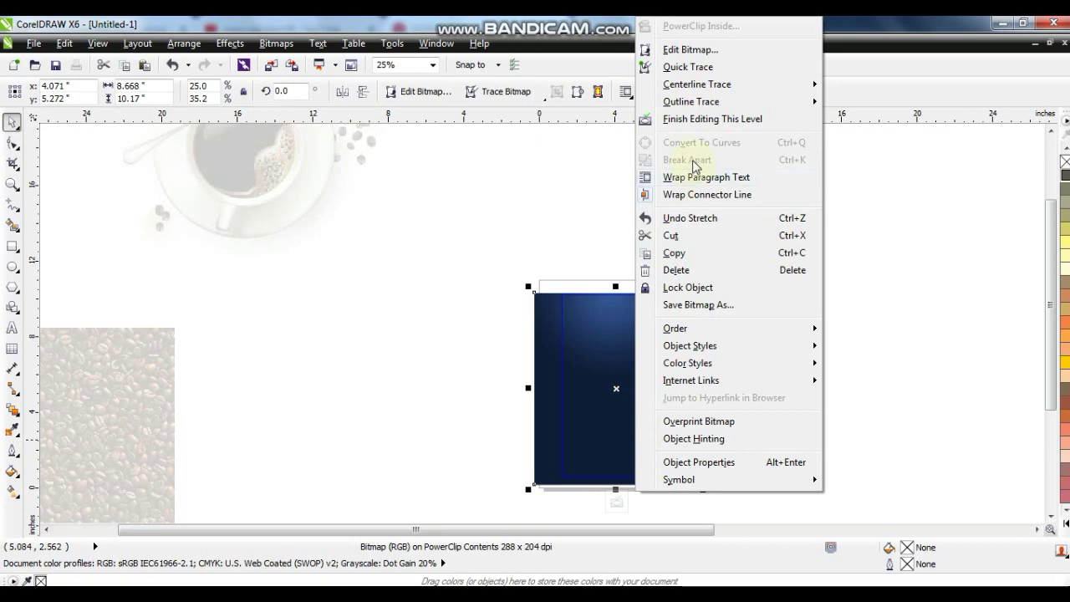
click(692, 121)
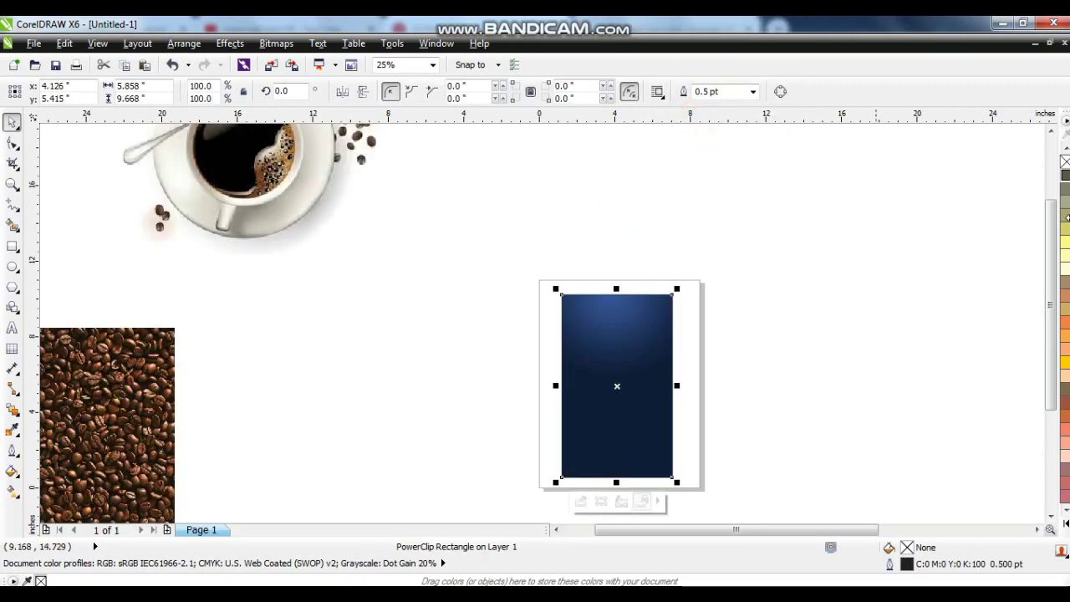
right_click(1064, 157)
key(shift+F2)
click(869, 259)
Trace the left half of the yellow border on the black Coffee House 1865 label with straight segments.
key(F4)
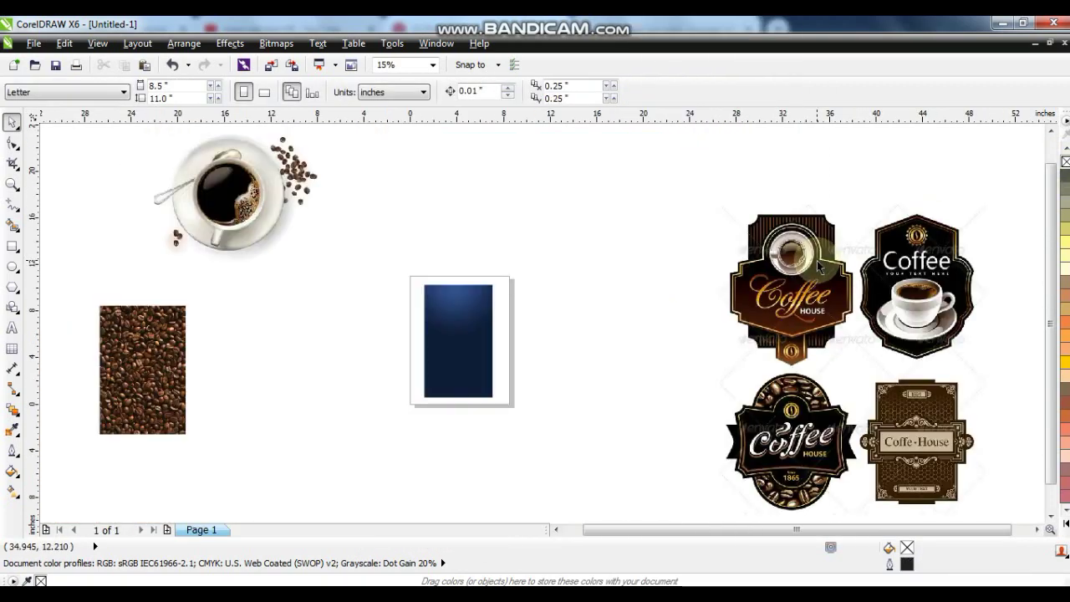
click(820, 266)
key(shift+F2)
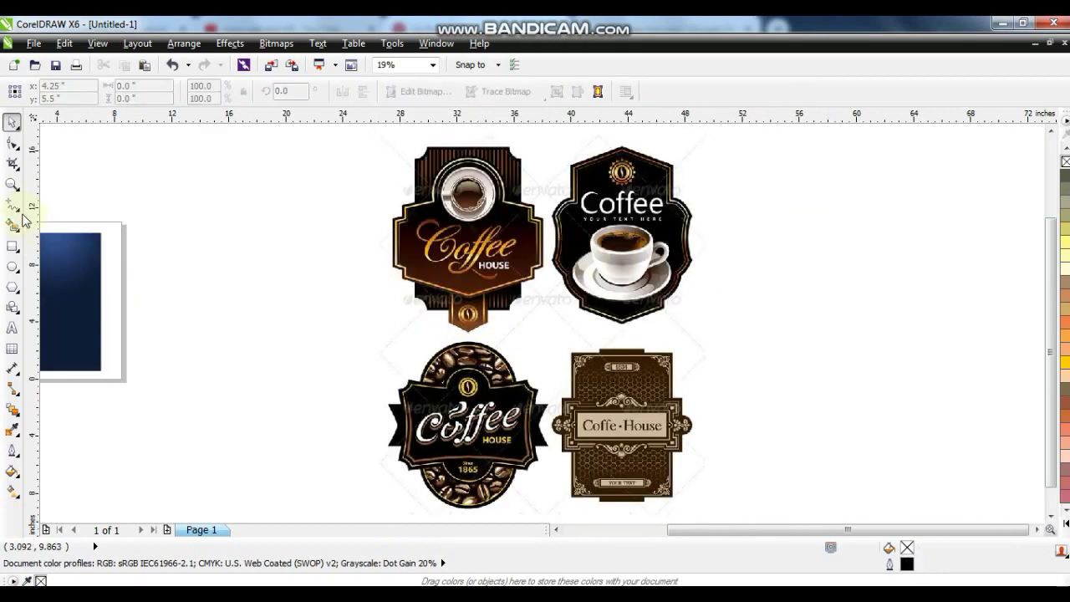
click(10, 181)
click(383, 366)
drag(312, 194, 671, 427)
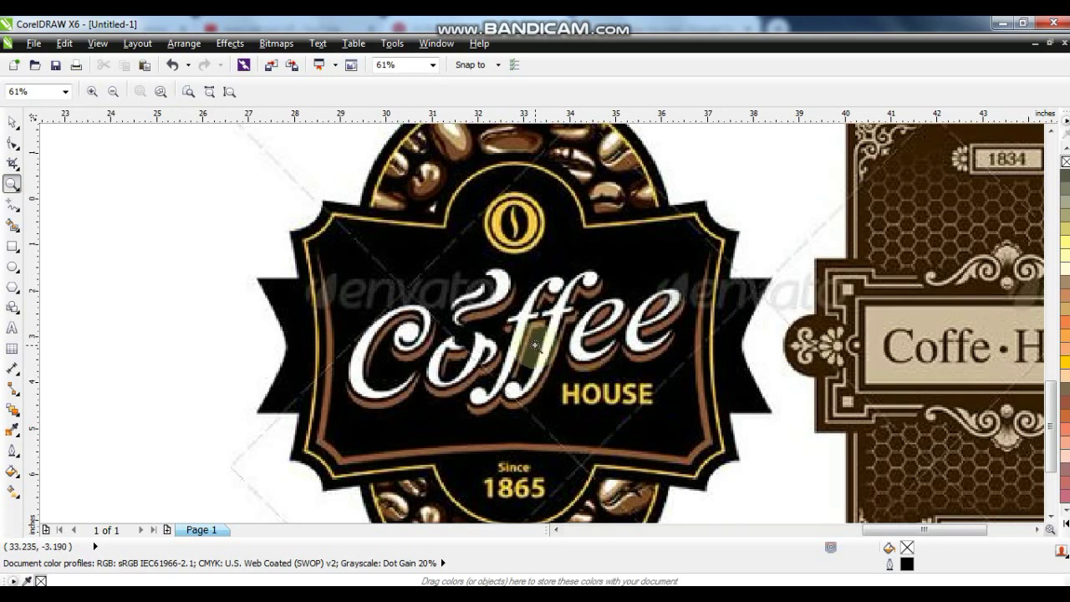
click(485, 231)
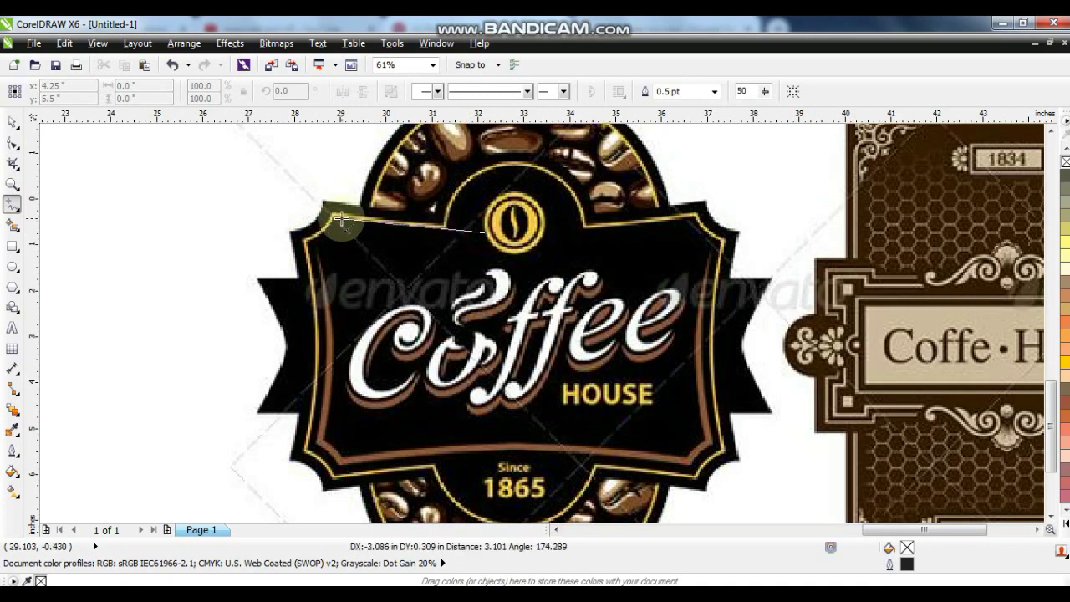
click(335, 215)
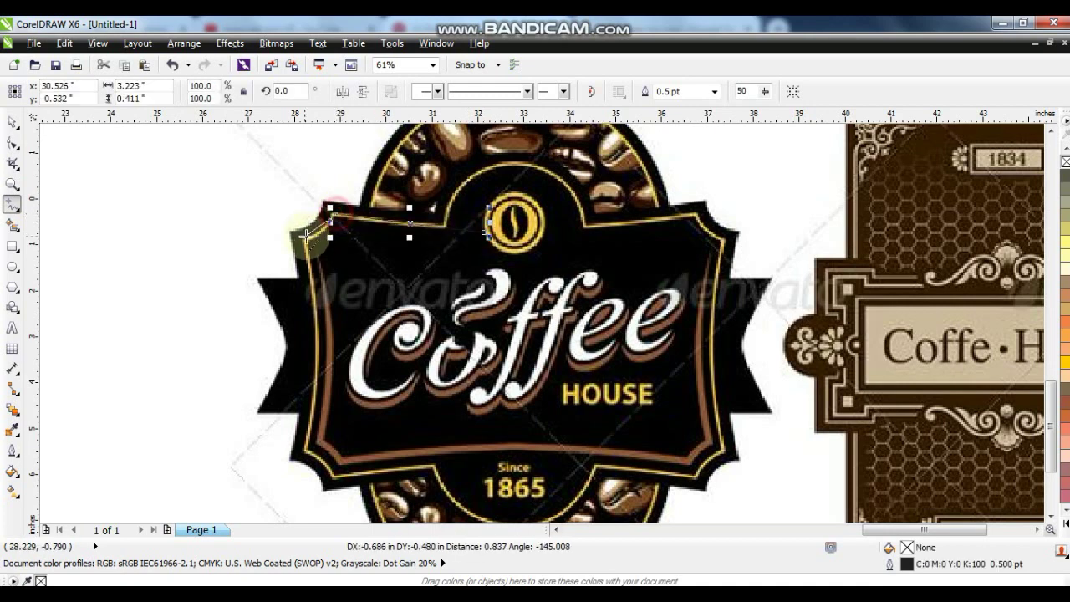
click(301, 451)
click(332, 478)
right_click(518, 456)
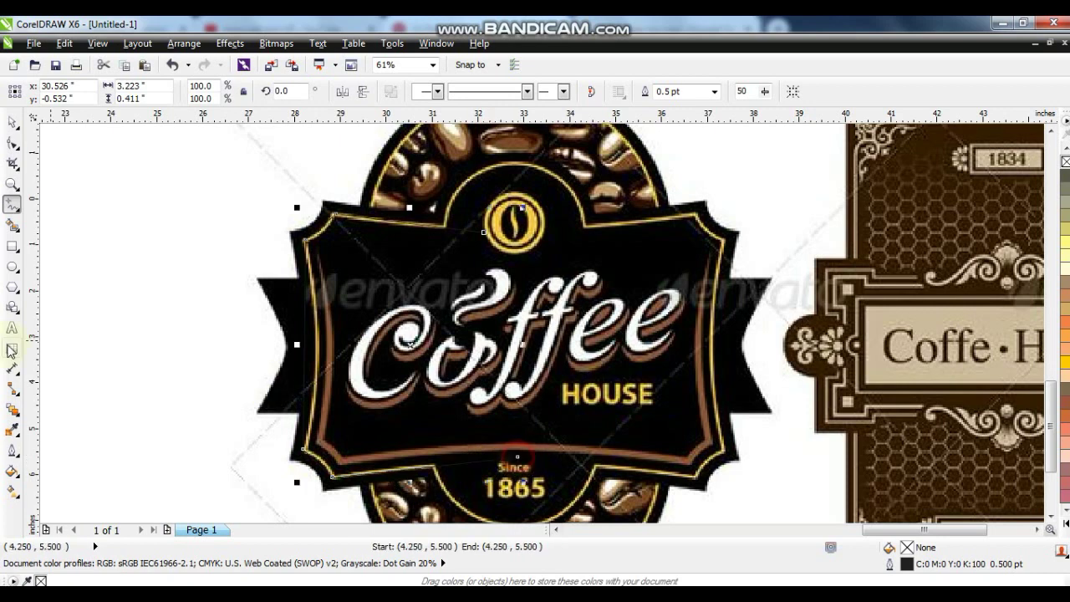
Give the traced half-border an 8 pt outline in light yellow (C:0 M:0 Y:60 K:0).
click(13, 452)
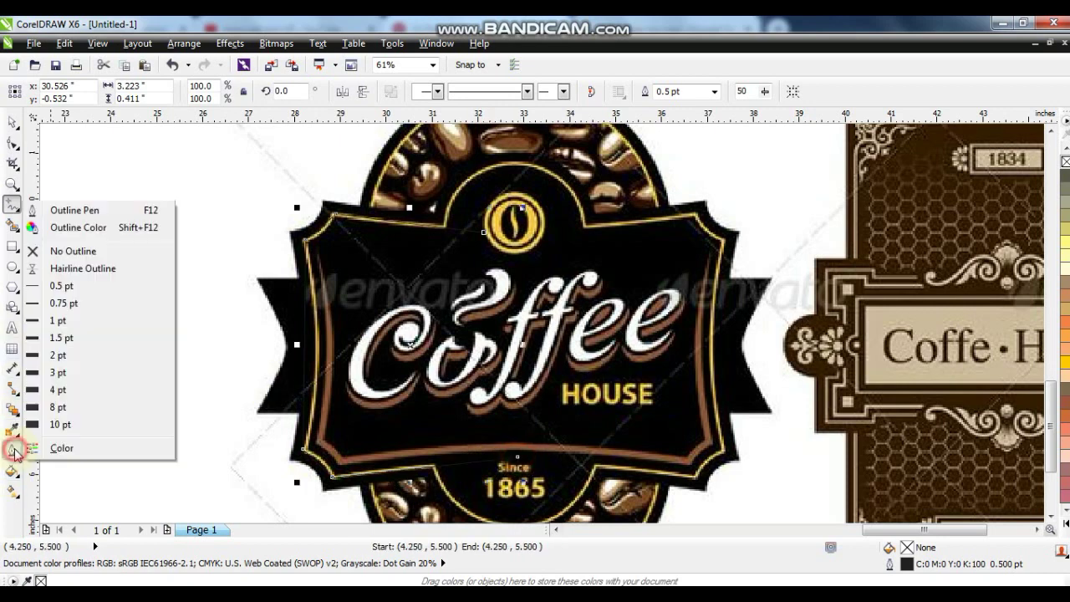
click(58, 407)
right_click(1064, 243)
Bend the upper, lower and left side segments of the traced curve inward to follow the label's border.
click(10, 144)
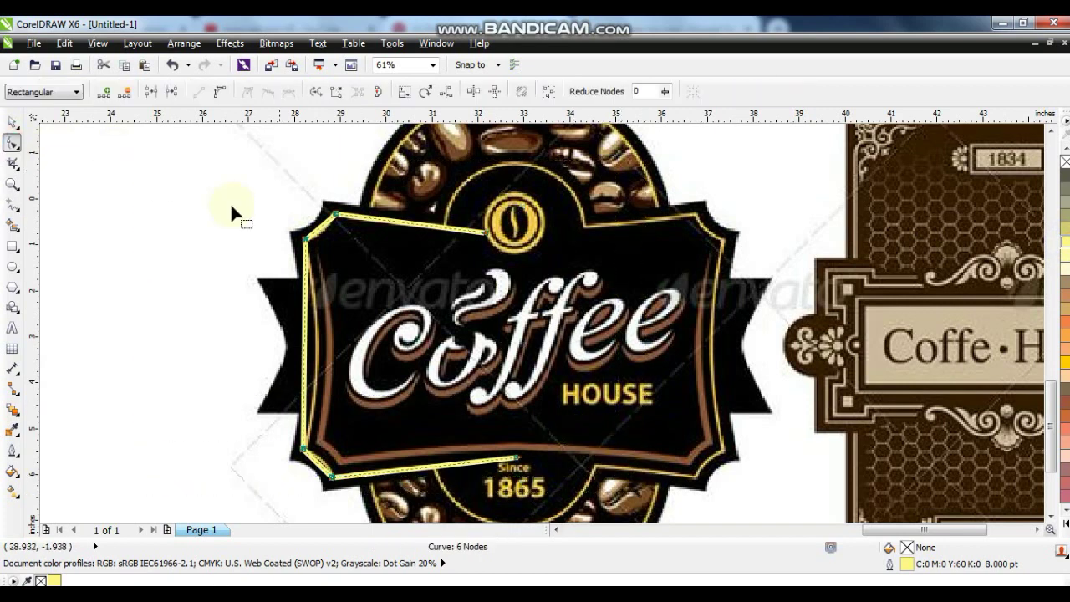
click(401, 224)
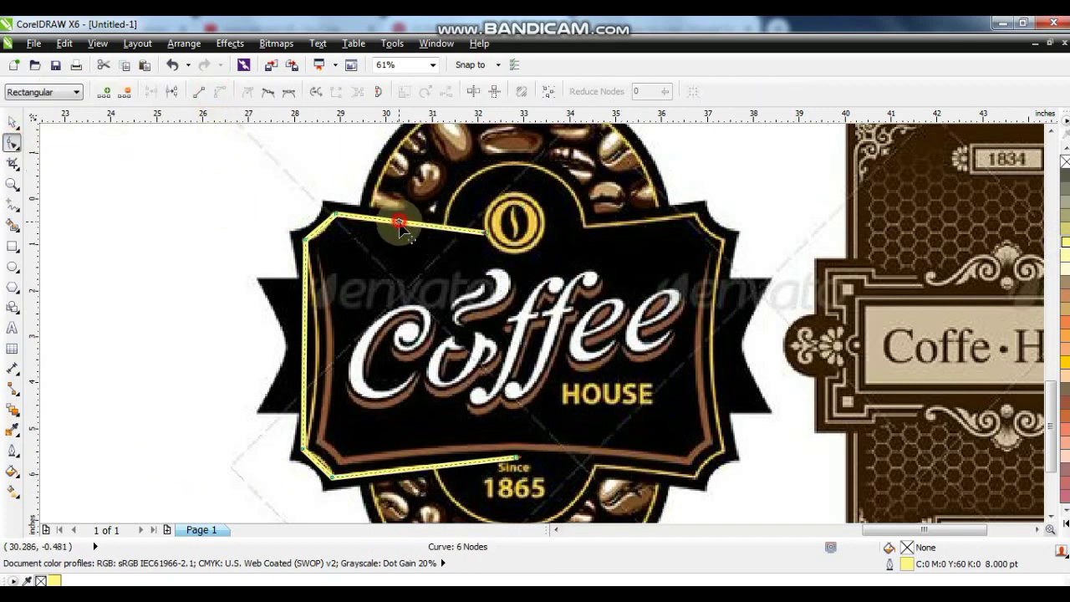
click(416, 470)
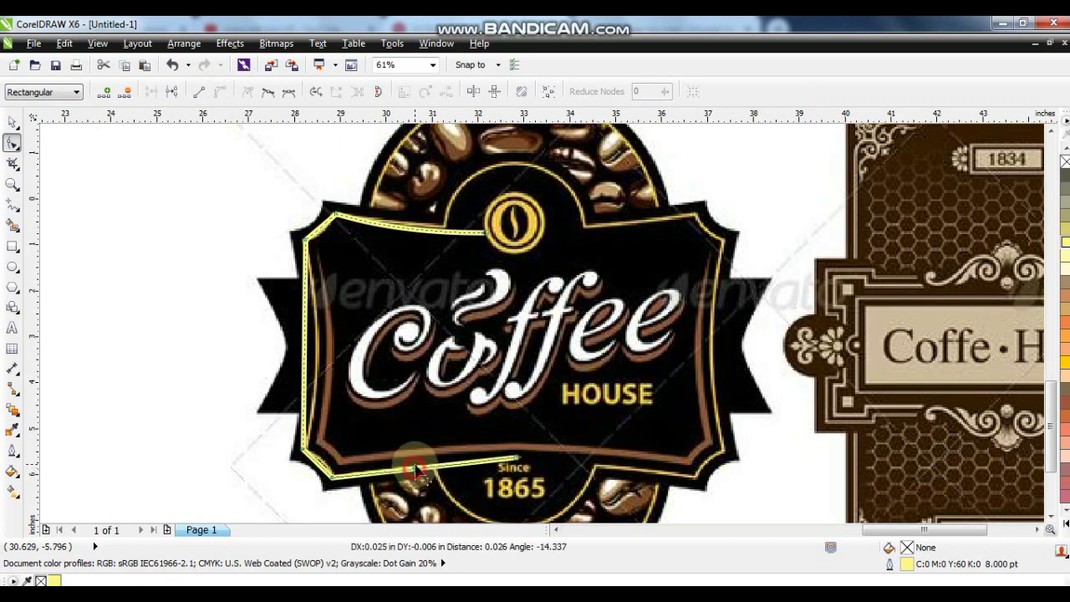
drag(416, 470, 418, 472)
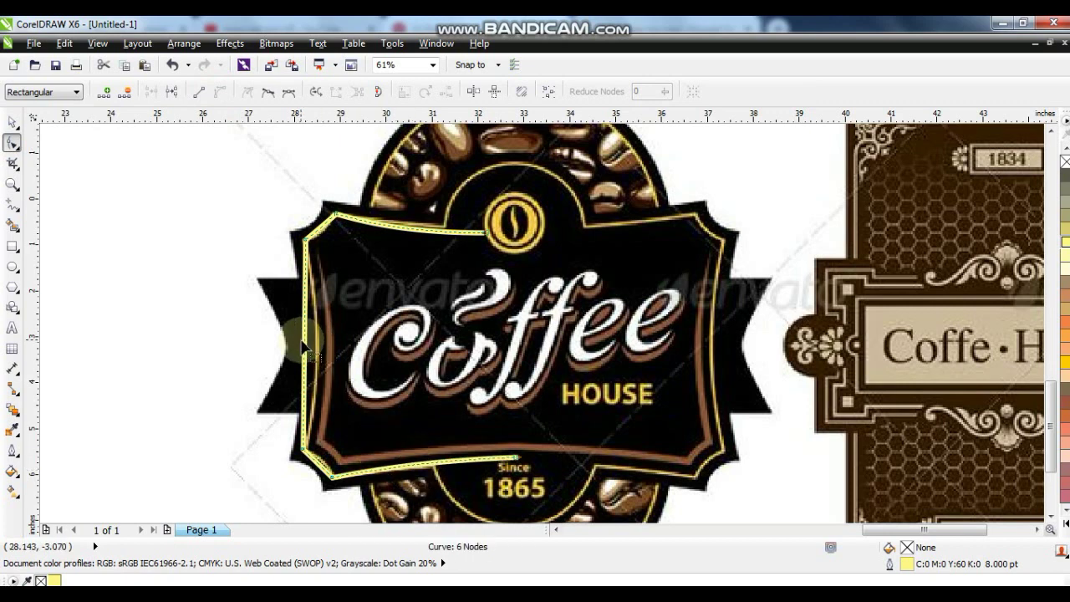
drag(305, 347, 324, 359)
Curve the upper-left and lower-left corner segments of the traced border inward to match the label's notched corners.
drag(322, 227, 325, 234)
click(12, 184)
drag(242, 185, 505, 332)
click(12, 142)
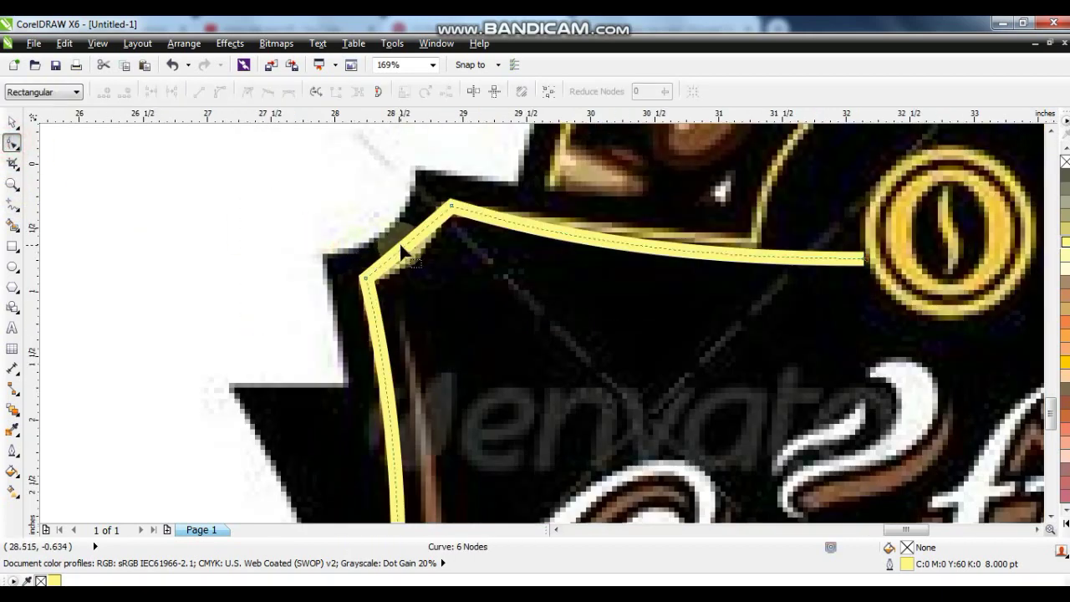
drag(414, 266, 400, 244)
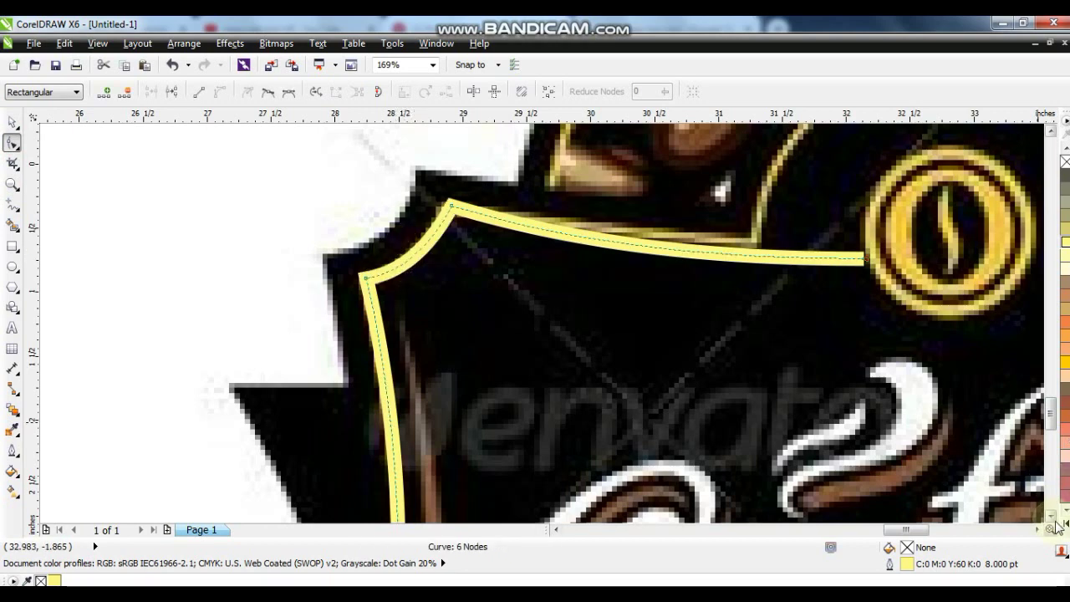
click(1052, 516)
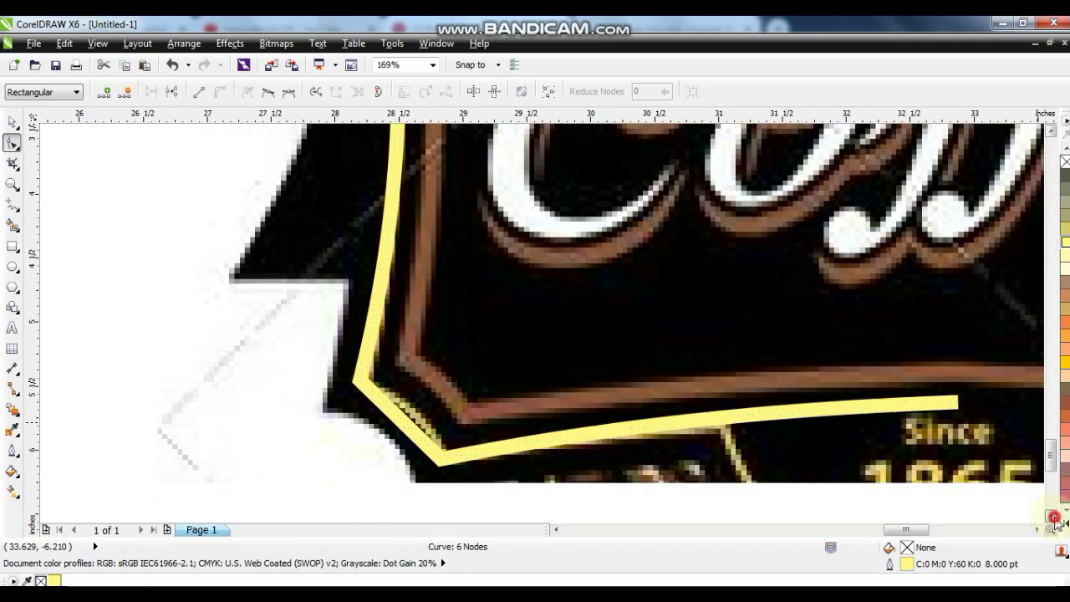
drag(406, 382, 495, 388)
scroll(502, 380, down, 2)
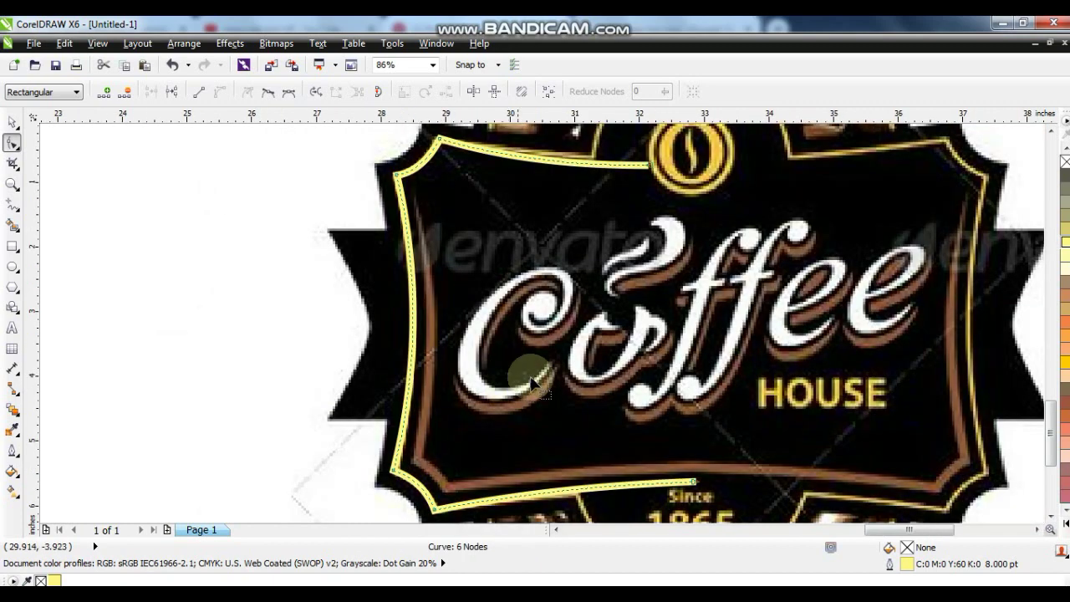
Mirror a copy of the half-border onto the right half of the label and combine both halves.
click(11, 122)
drag(394, 323, 842, 340)
shift+click(619, 164)
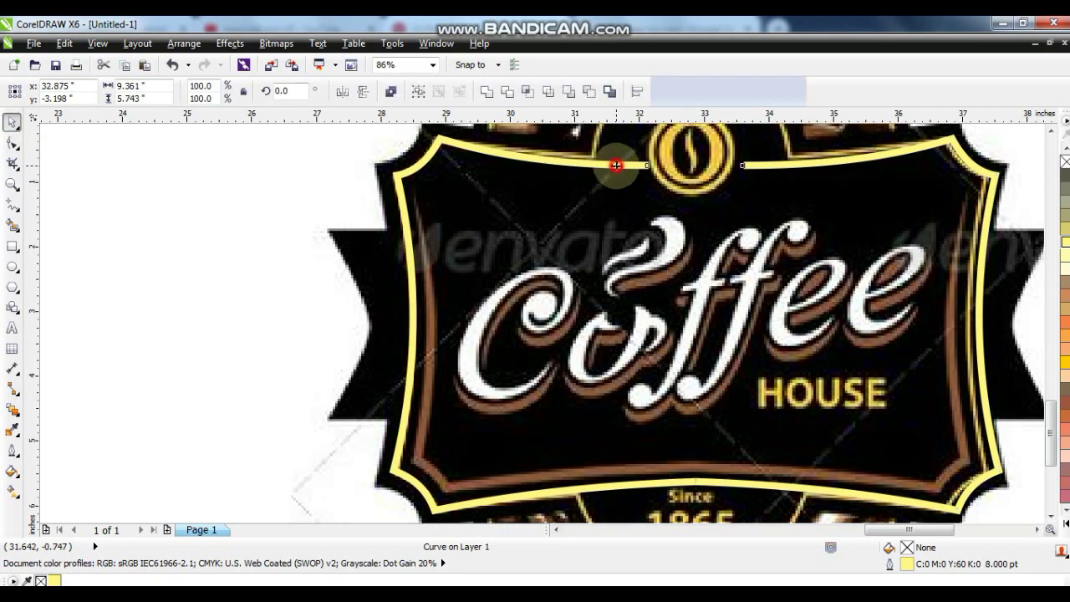
click(392, 92)
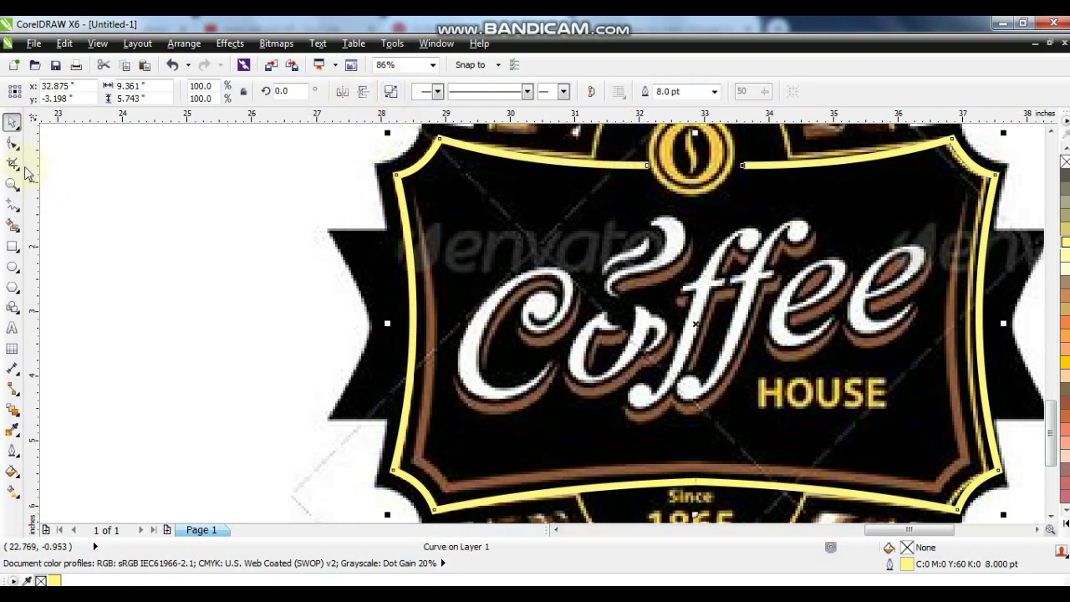
Join the open end nodes at the border's upper and lower centre into one closed curve, then deselect it.
click(11, 143)
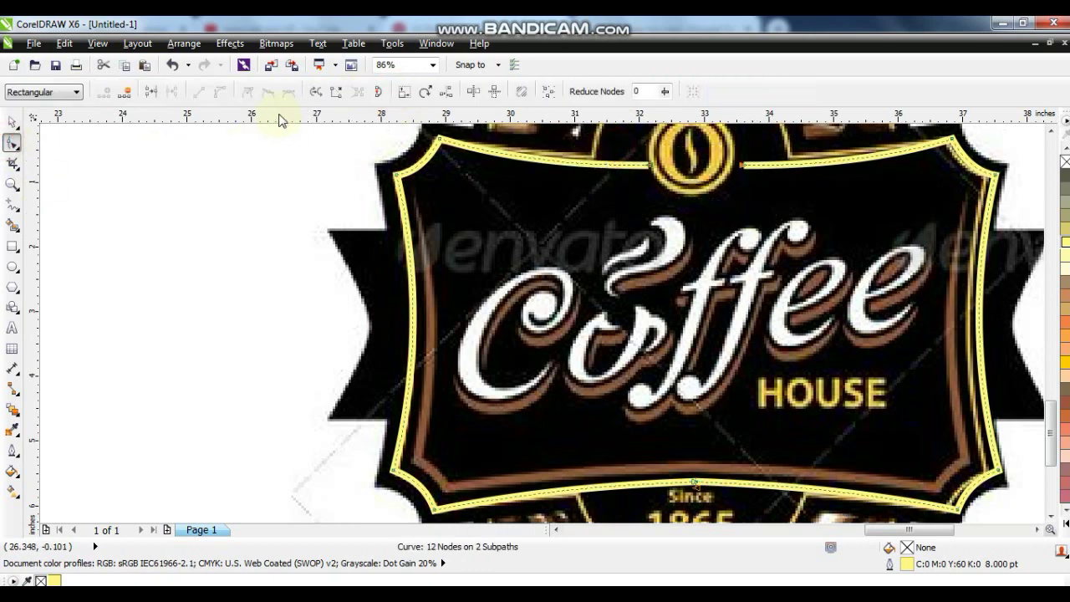
click(149, 91)
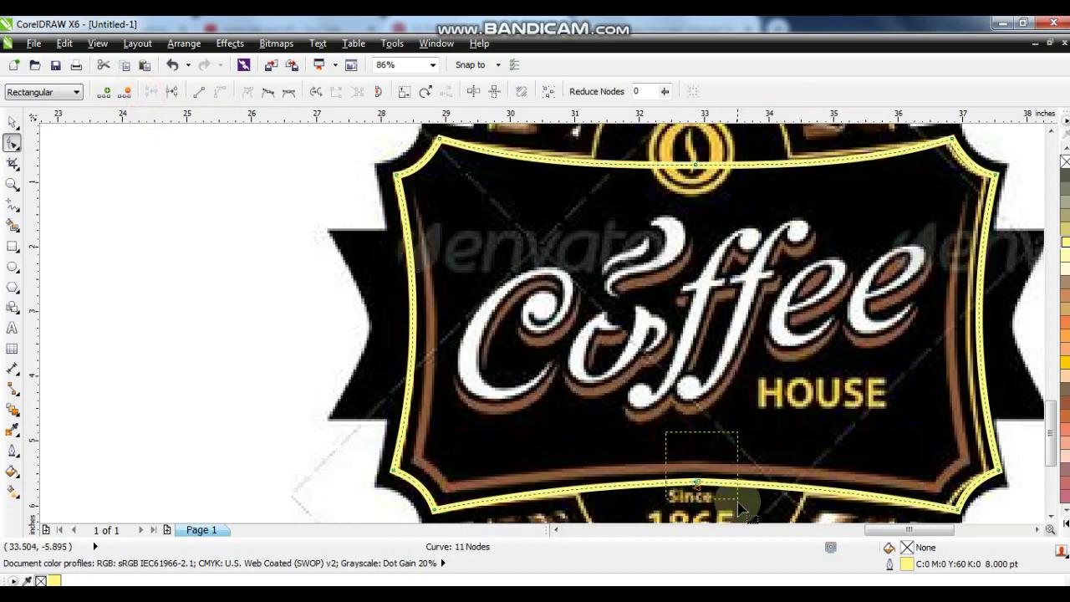
click(155, 99)
click(14, 123)
scroll(216, 189, right, 1)
scroll(499, 311, down, 3)
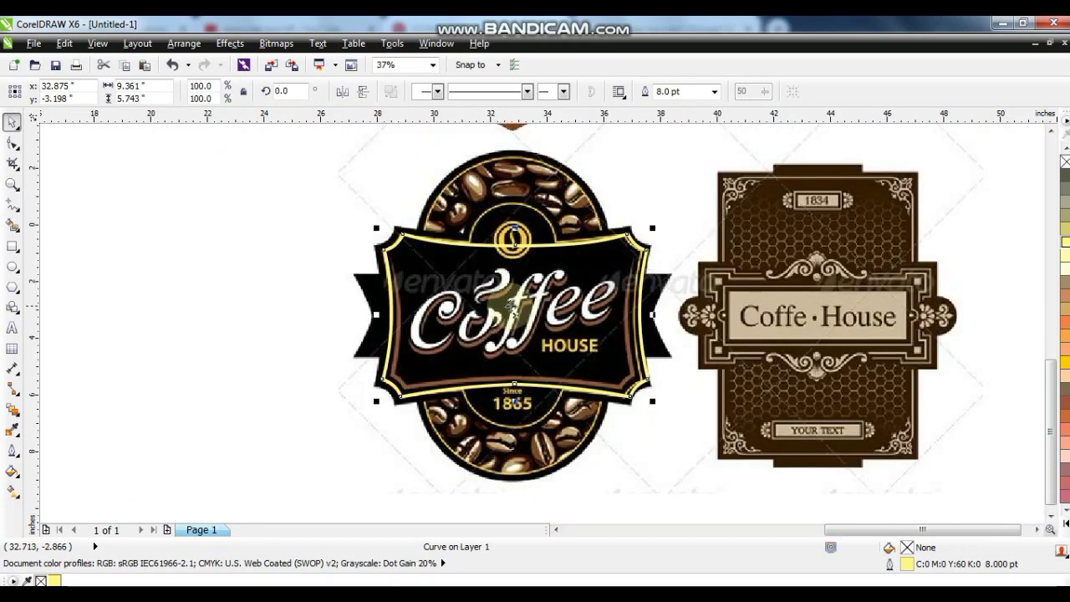
click(244, 303)
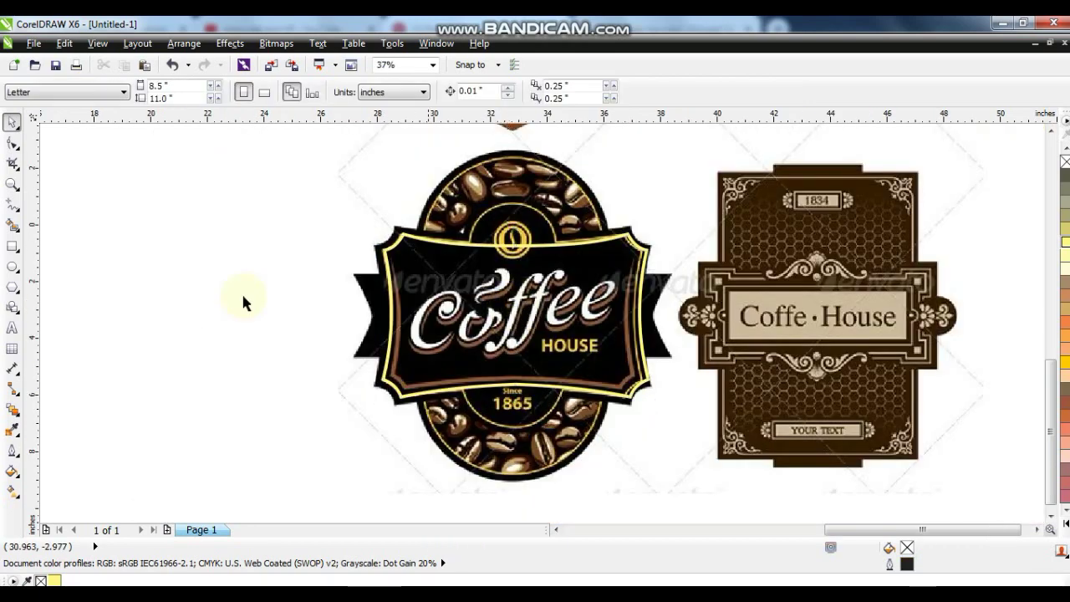
Draw a rectangle about 3.14 by 6.53 in left of the label and fully round its corners.
click(12, 246)
drag(115, 214, 154, 399)
click(11, 142)
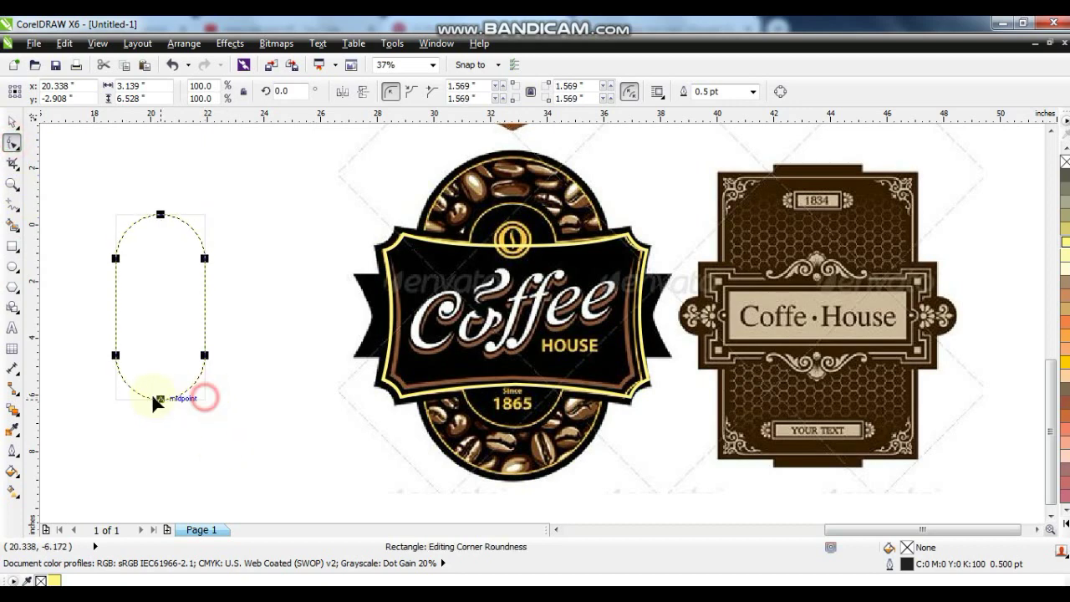
Move the rounded rectangle onto the label's central arch and fill it with light brown (C:0 M:40 Y:60 K:20).
click(12, 122)
click(157, 304)
drag(170, 317, 512, 298)
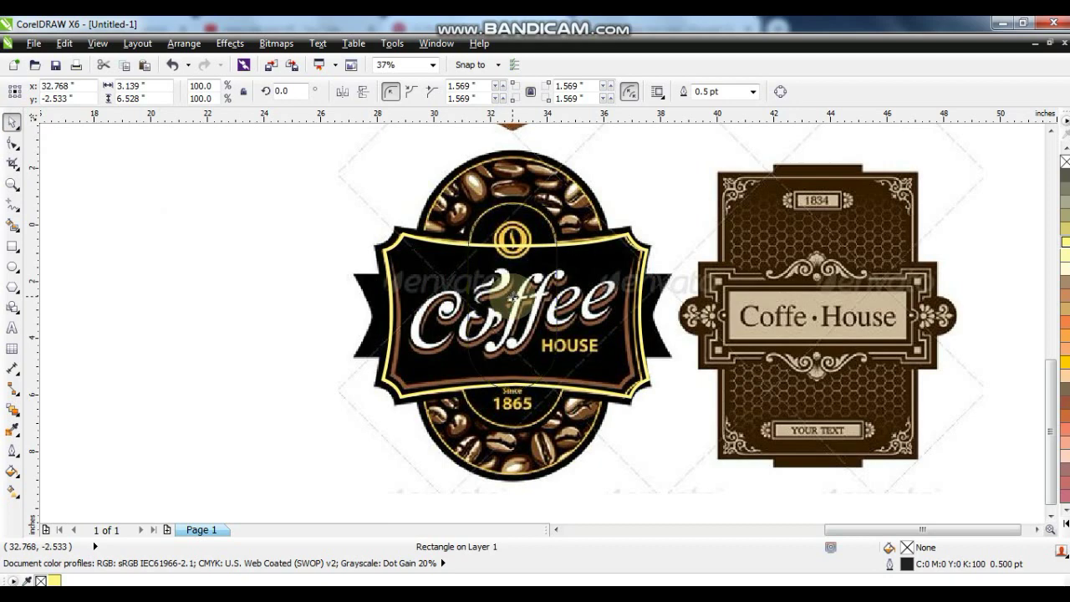
click(1065, 298)
Convert the rounded shape to curves and extend its lower end down to the arc below the 1865 text.
click(11, 143)
key(ctrl+q)
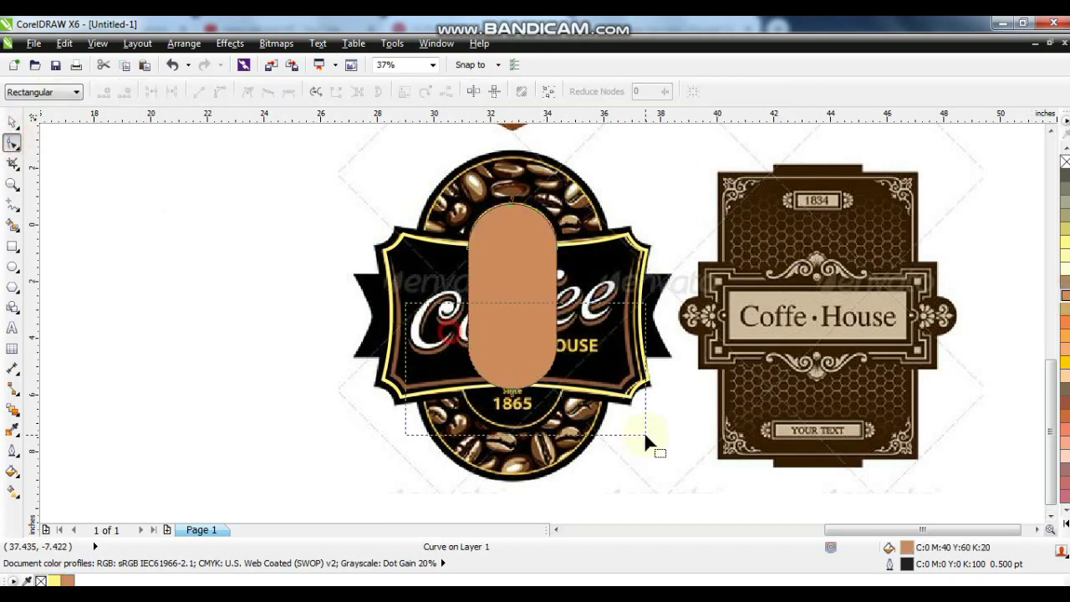
click(511, 390)
drag(514, 406, 516, 435)
Weld the rounded shape and the yellow border curve into a single badge outline.
click(12, 122)
click(627, 236)
shift+click(628, 236)
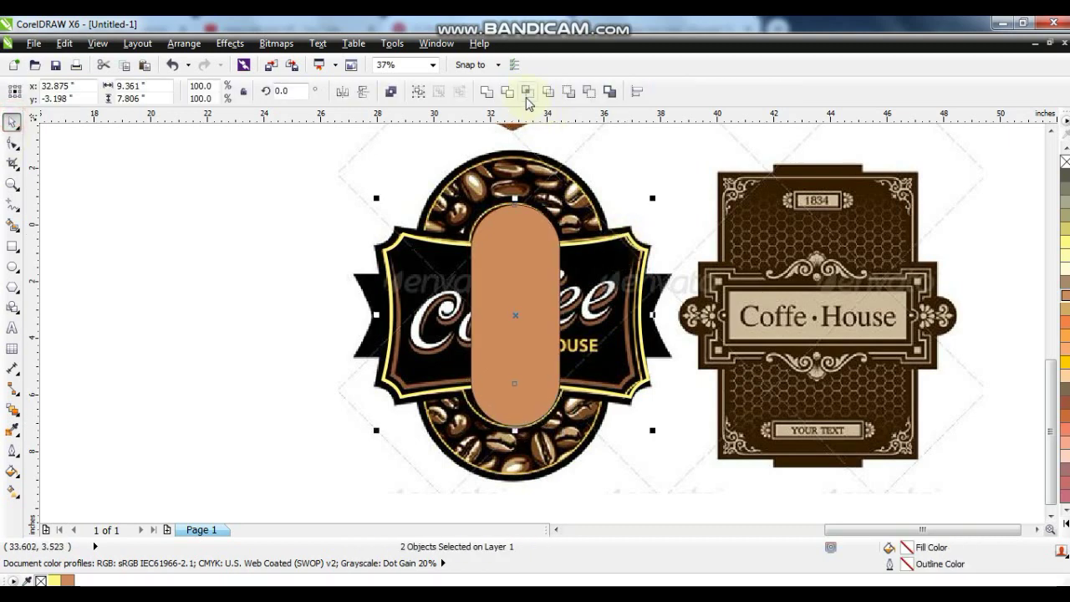
click(490, 92)
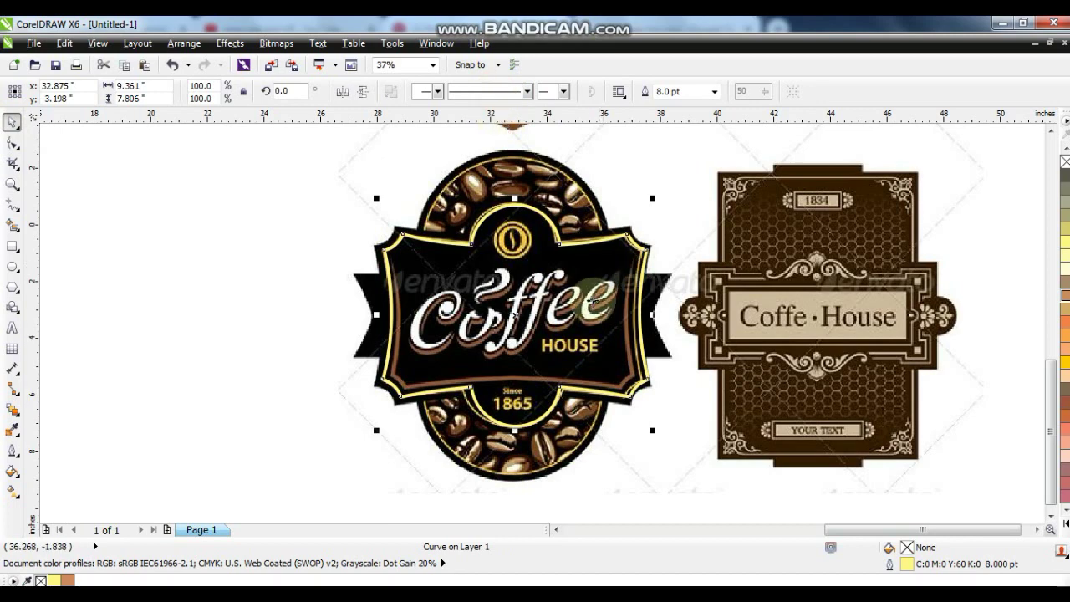
Move the badge outline to the empty area left of the label and fill it with dark grey (C:0 M:0 Y:20 K:80).
scroll(590, 305, down, 2)
drag(547, 311, 360, 296)
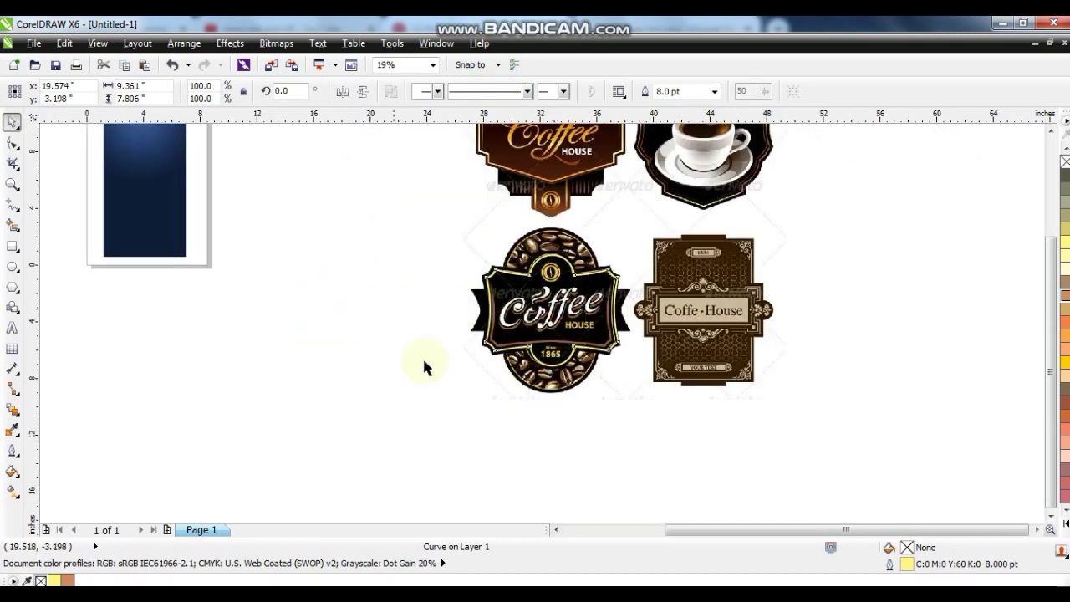
click(1064, 173)
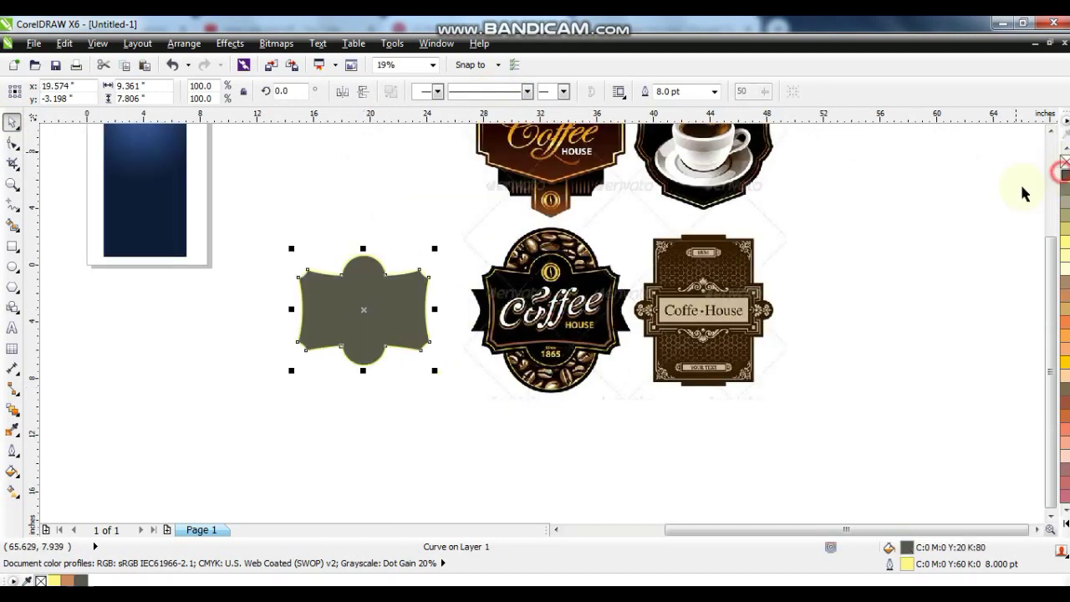
Draw a rectangle about 6.8 by 10.6 in over the reference label's oval and round its corners fully into a capsule shape.
click(13, 183)
drag(438, 184, 705, 444)
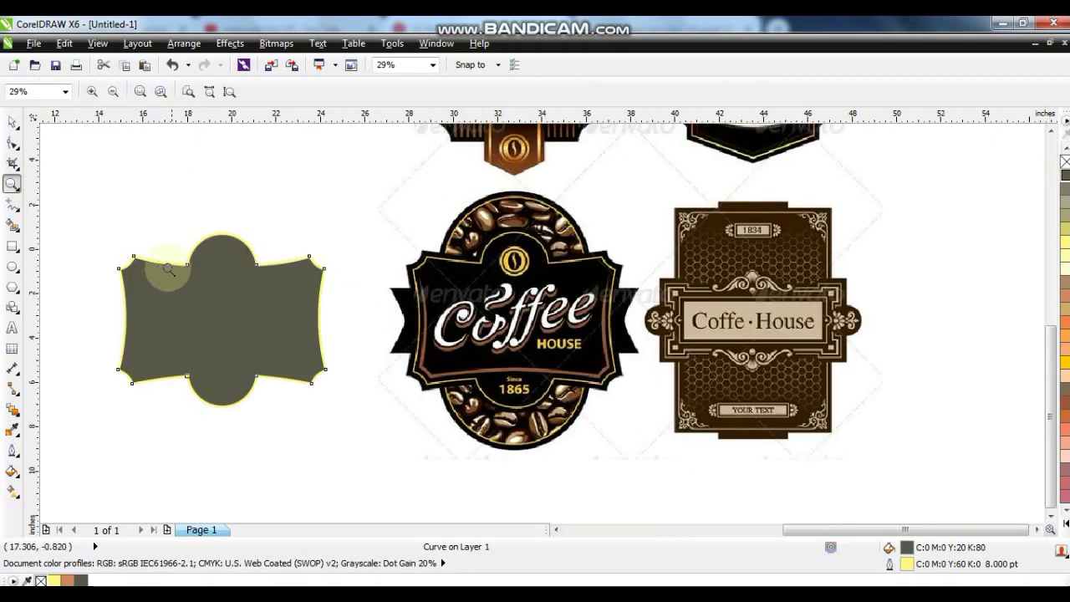
click(15, 267)
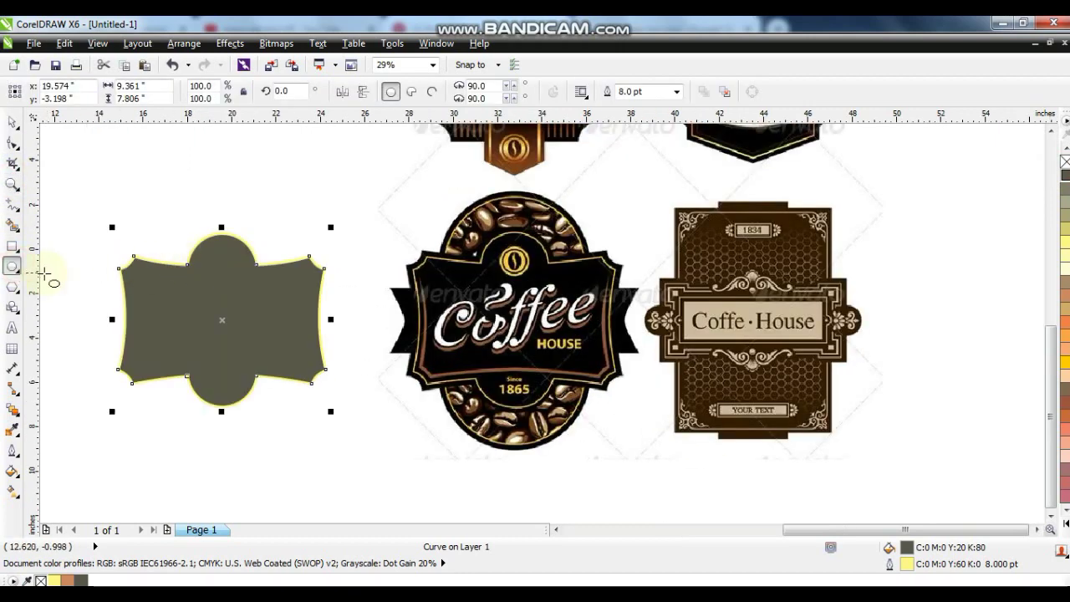
click(11, 246)
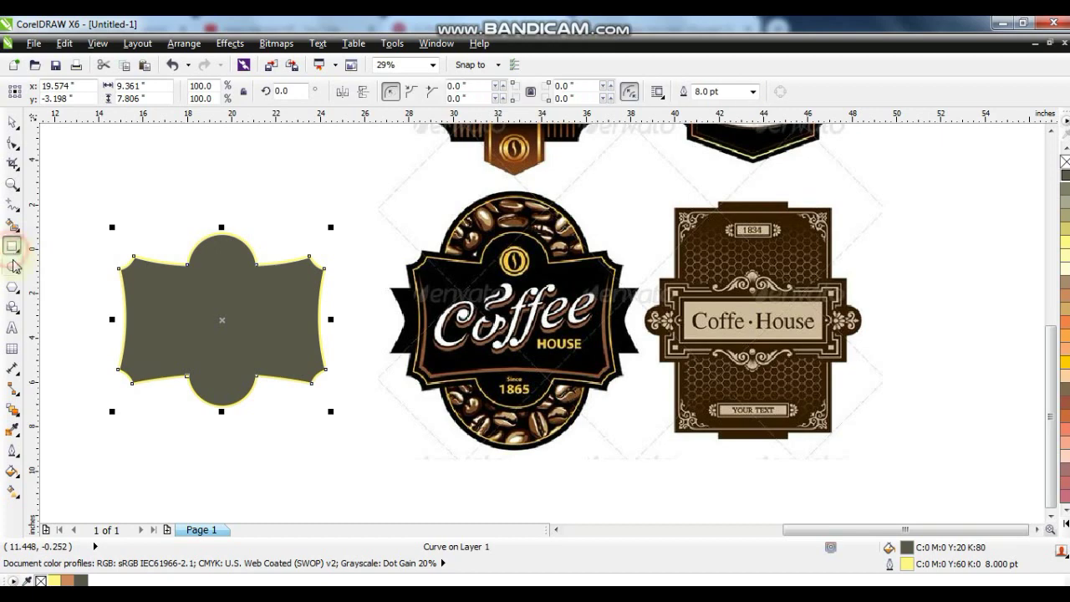
drag(440, 204, 591, 439)
click(10, 140)
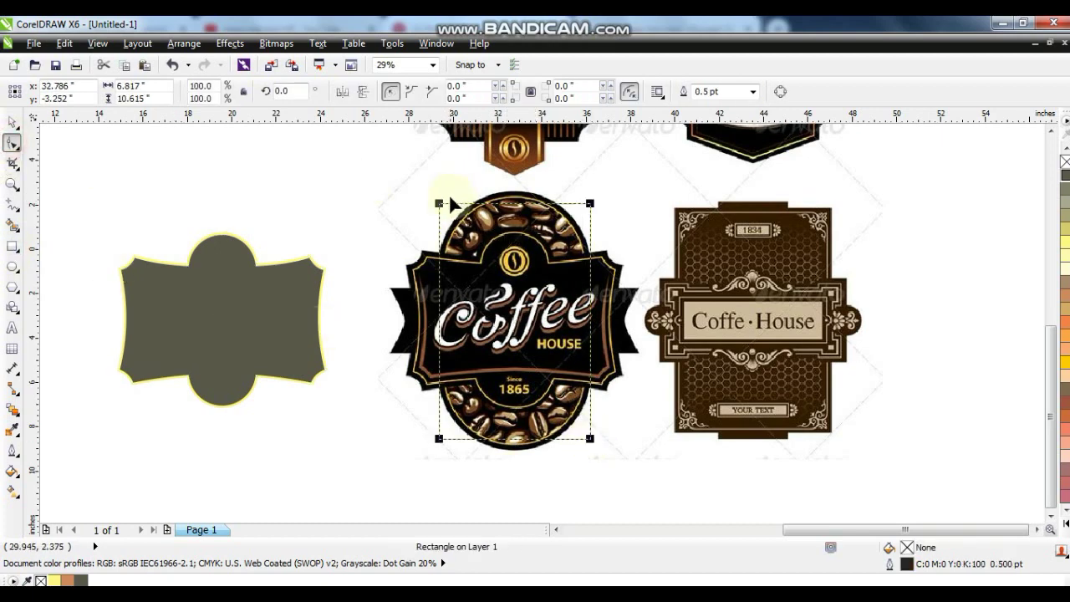
drag(440, 204, 434, 281)
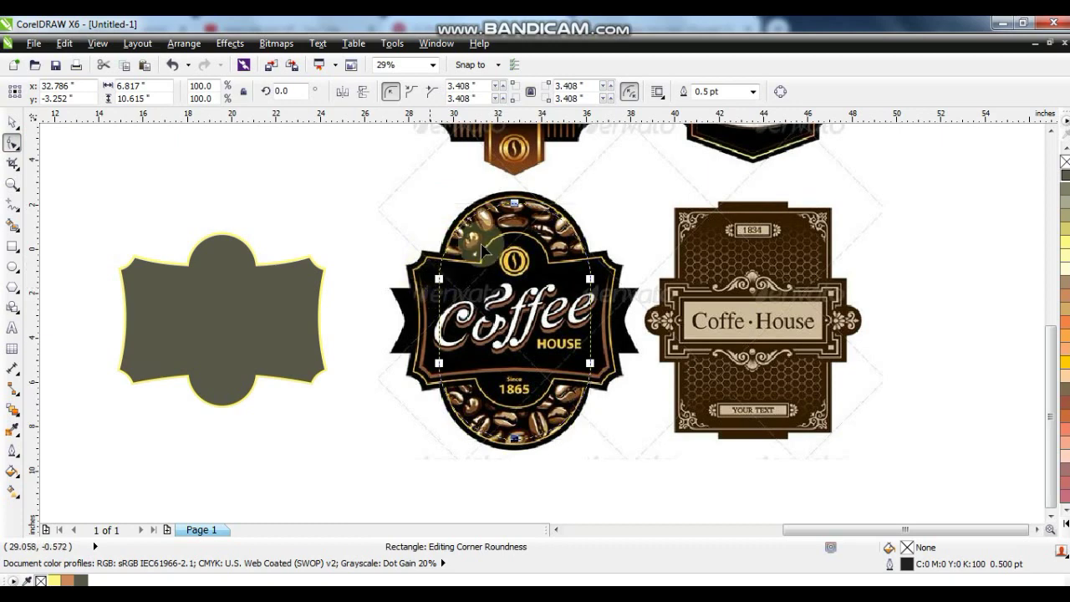
Fill the rounded rectangle with brown (C:0 M:20 Y:40 K:40) and stretch it to the label oval's full height, about 11.6 in.
click(1065, 283)
click(13, 124)
drag(493, 315, 496, 304)
drag(515, 432, 519, 454)
Centre the brown rounded shape horizontally on the dark grey badge and send it behind the badge.
shift+click(292, 323)
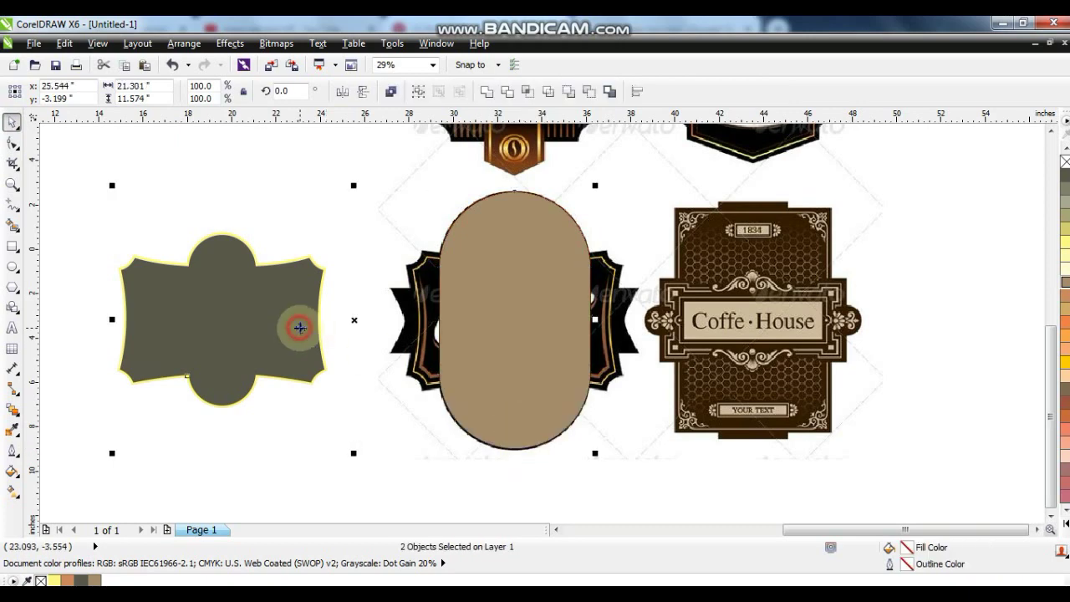
key(c)
click(261, 291)
key(shift+Page_Down)
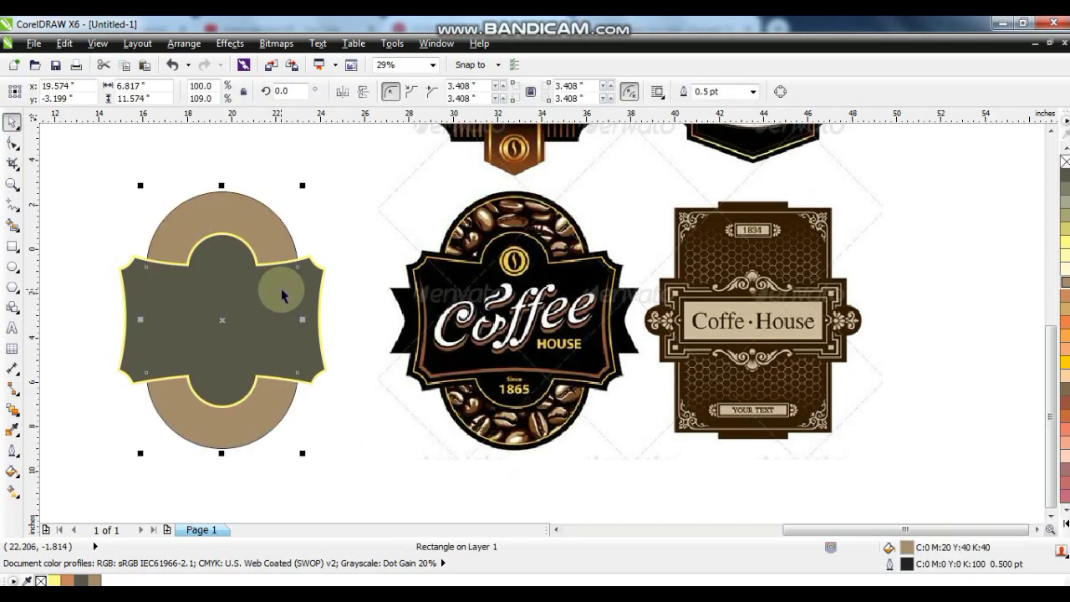
key(Escape)
Trace the notched left half of the reference label's side ribbon as a closed straight-line shape.
click(12, 184)
drag(359, 259, 627, 391)
click(12, 203)
drag(454, 222, 243, 321)
drag(243, 320, 509, 417)
double_click(509, 414)
click(454, 224)
Fill the ribbon half with dark grey (C:0 M:0 Y:20 K:80) and place a horizontally mirrored copy beside the badge.
click(13, 125)
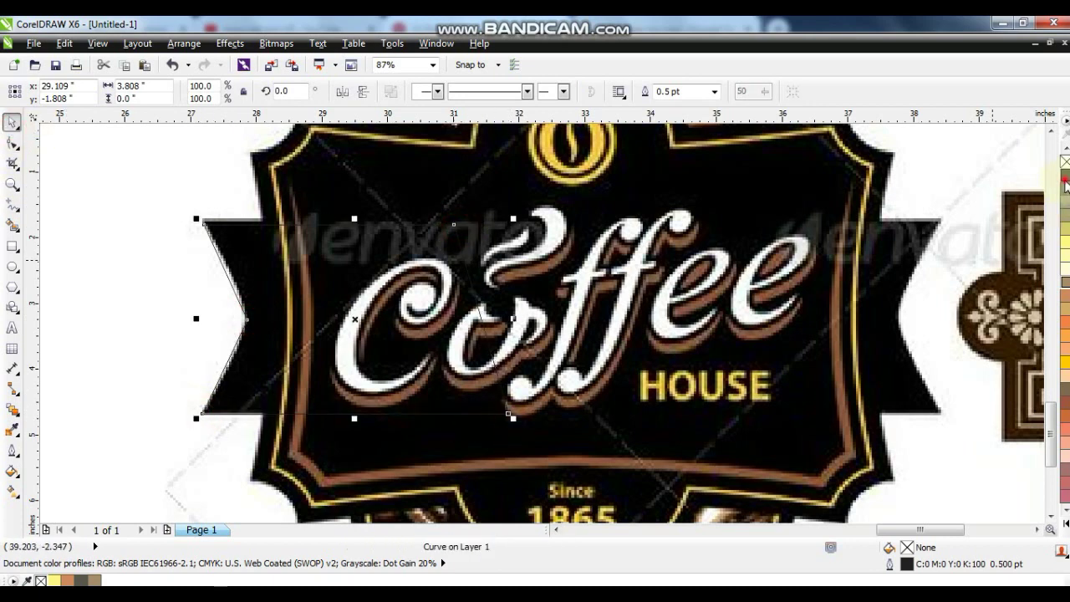
click(1065, 185)
scroll(707, 361, down, 3)
drag(529, 328, 397, 343)
click(342, 91)
Weld the two ribbon halves into one shape and order it behind the badge.
shift+click(167, 342)
click(486, 92)
click(388, 355)
key(ctrl+Page_Down)
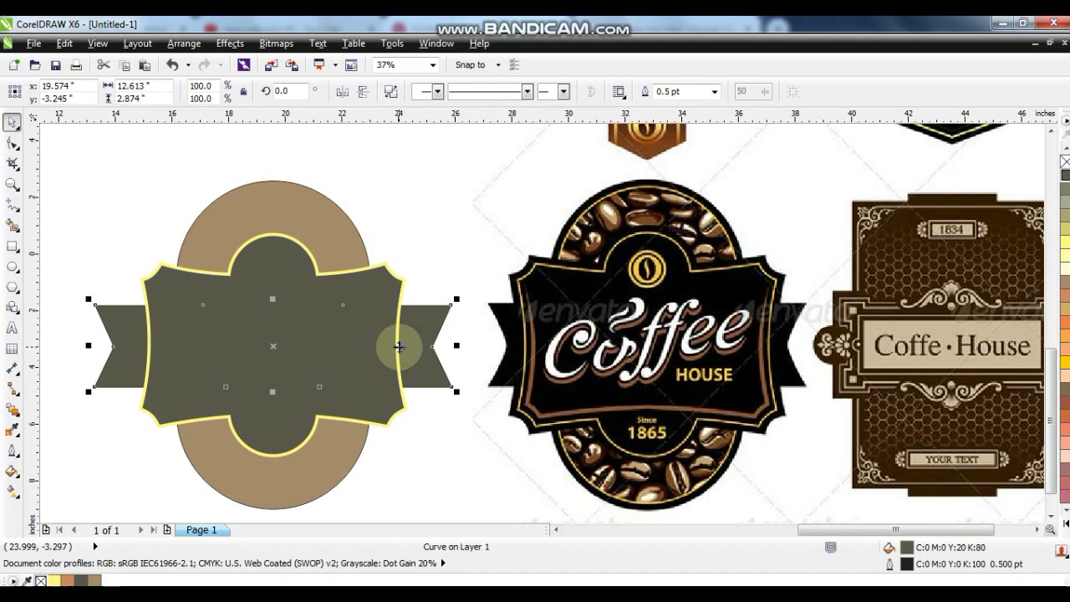
Add a one-step inside contour with a 0.274 in offset to the brown rounded shape and break the contour group apart.
click(340, 224)
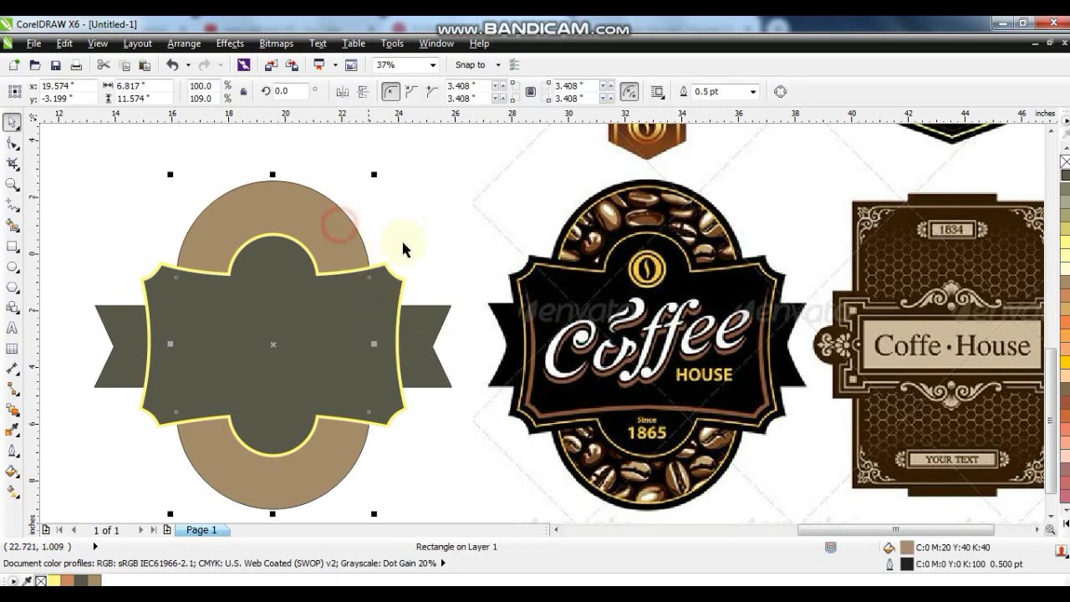
click(20, 417)
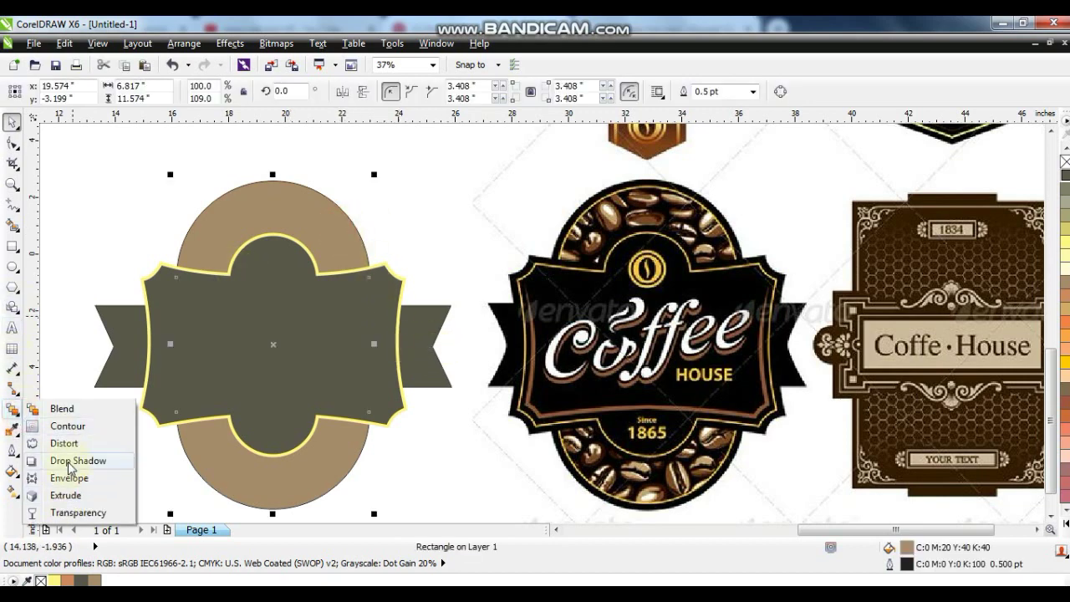
drag(270, 178, 273, 188)
key(space)
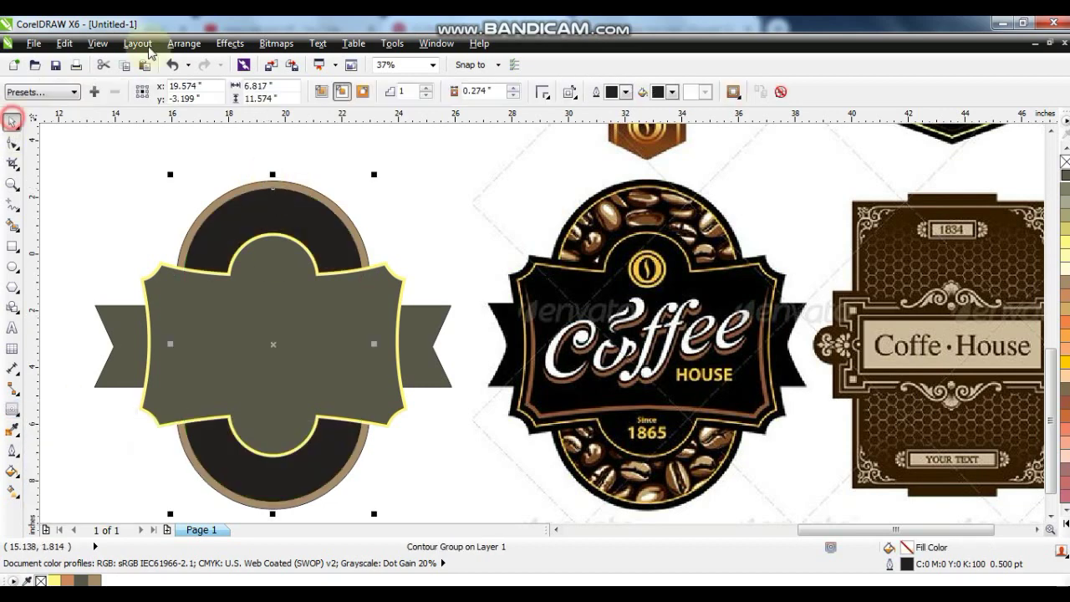
click(184, 42)
click(234, 219)
key(Escape)
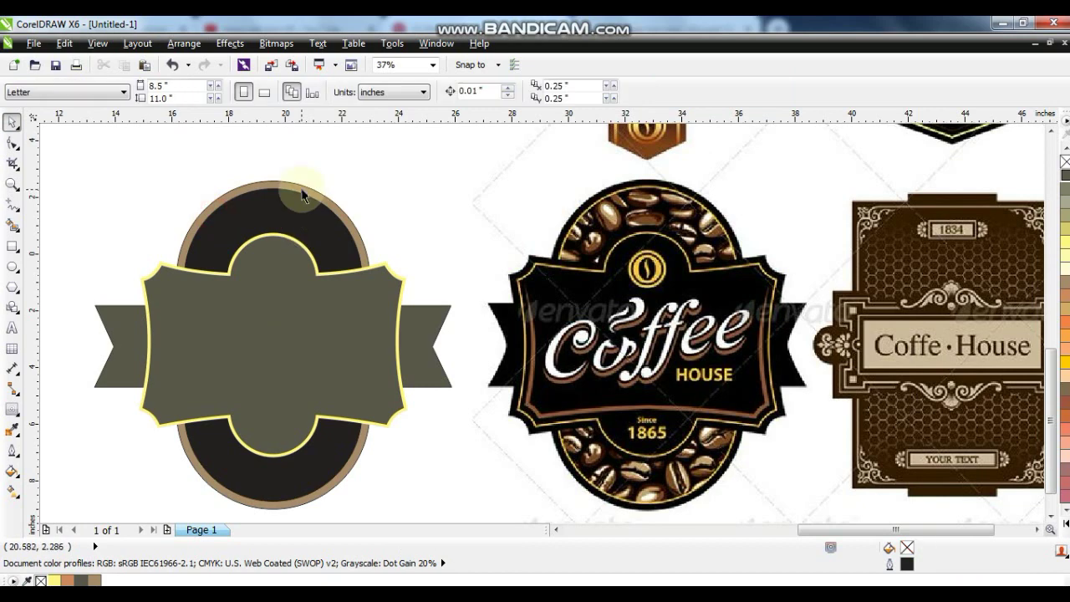
Fill the outer rounded shape with rich black (C:100 M:100 Y:100 K:100).
click(306, 192)
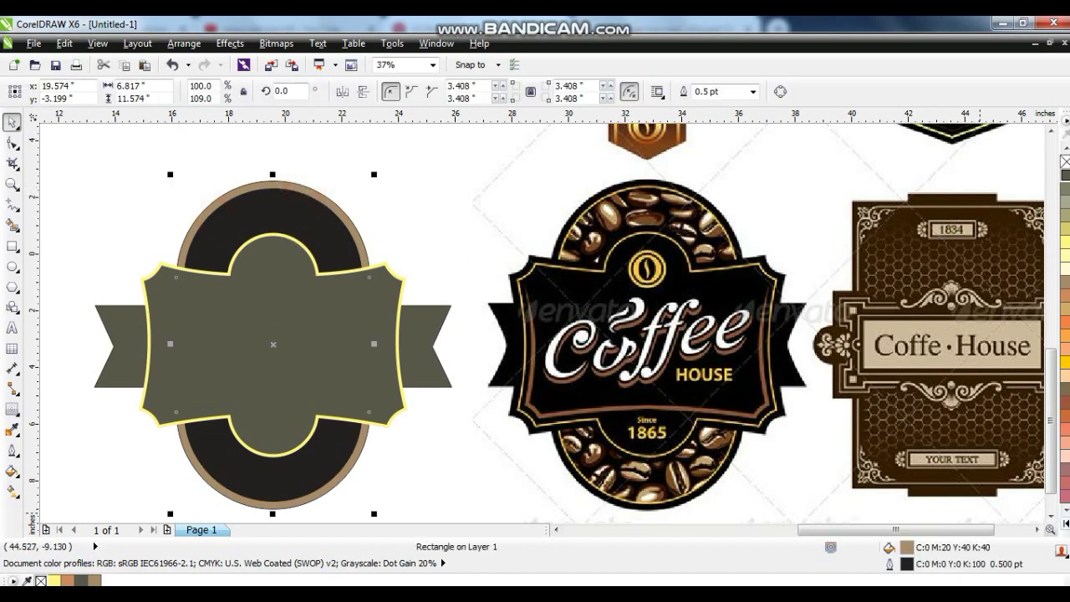
click(1065, 530)
click(1062, 201)
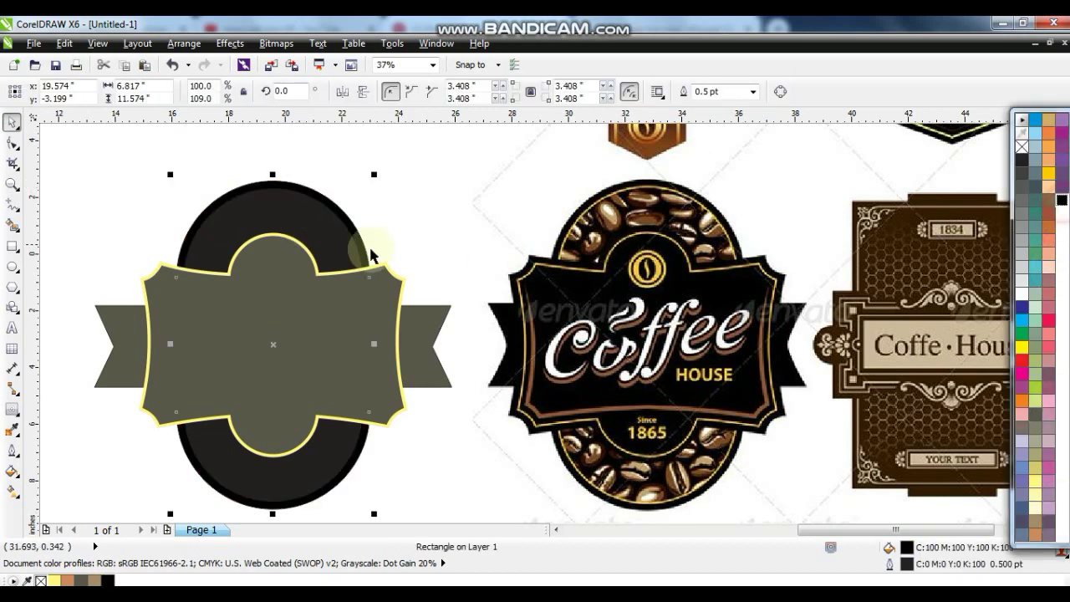
Fill the badge with rich black (C:100 M:100 Y:100 K:100) and colour its outline orange-brown (C:0 M:60 Y:80 K:20).
click(359, 351)
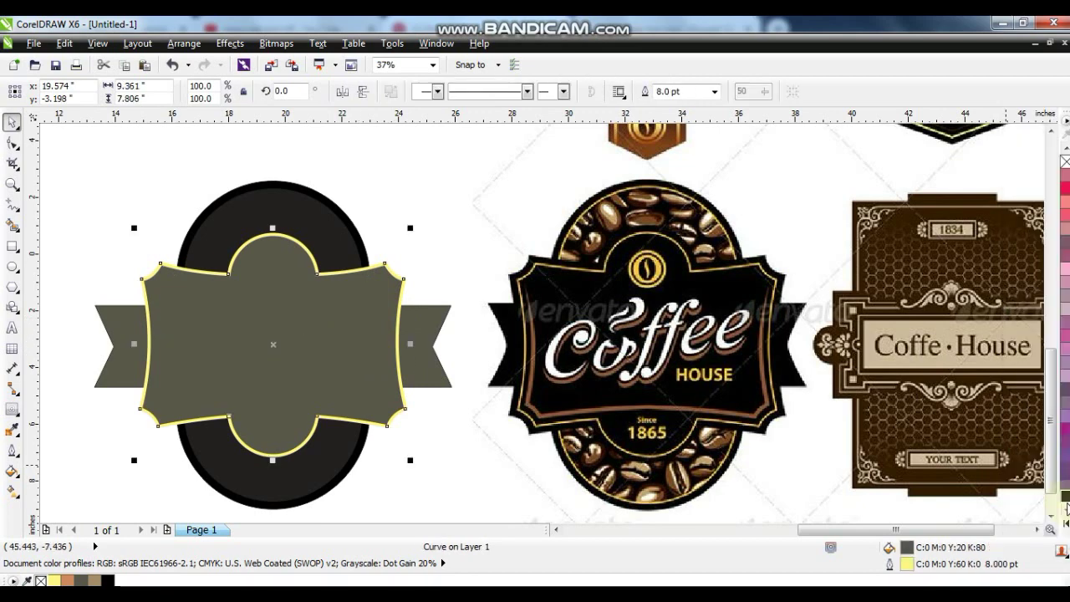
click(1065, 496)
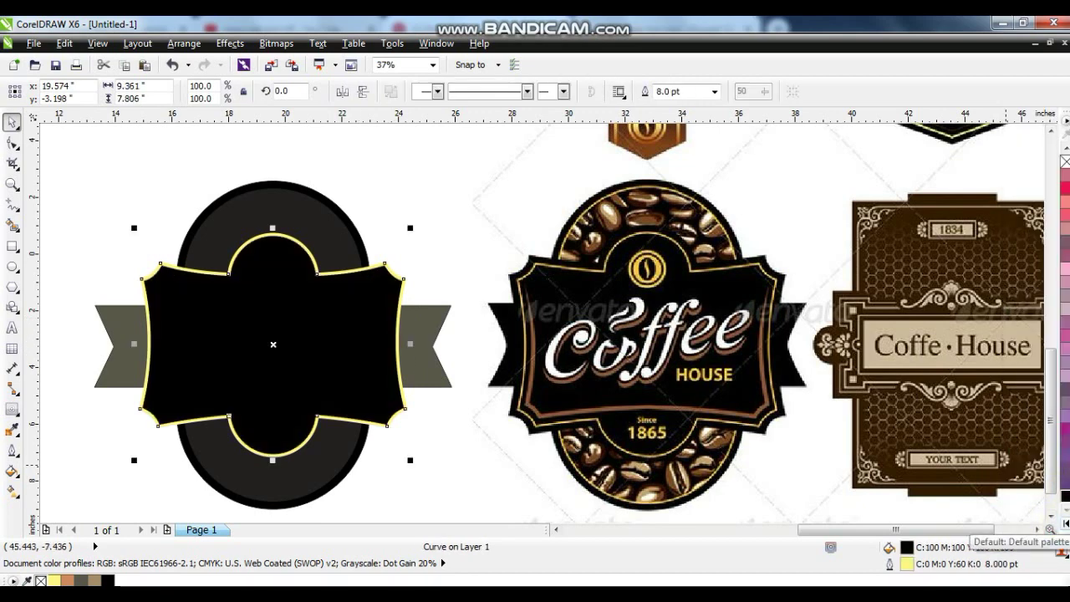
click(1065, 527)
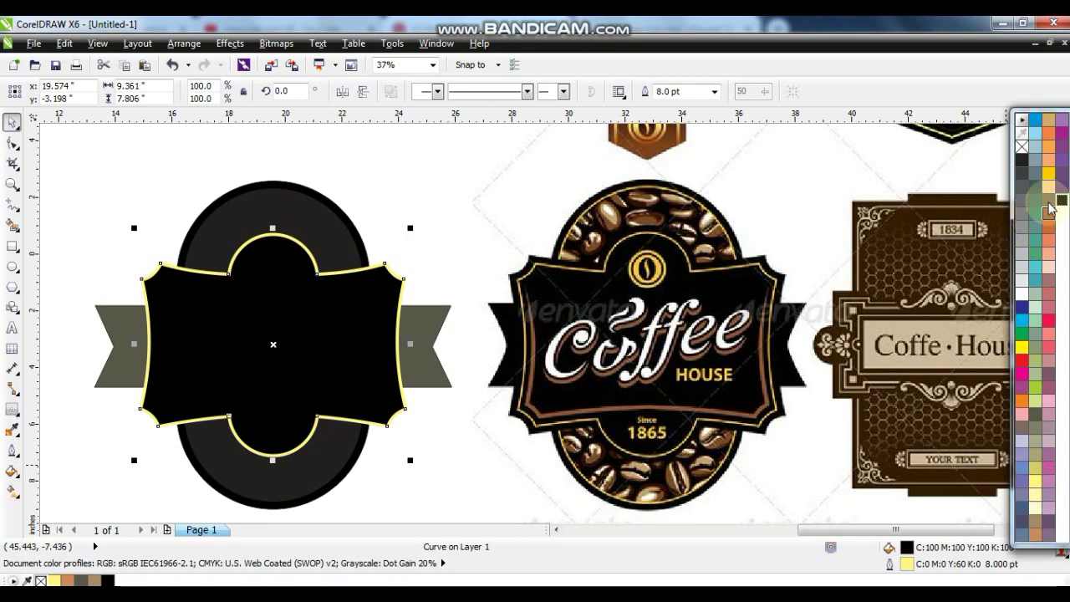
right_click(1048, 222)
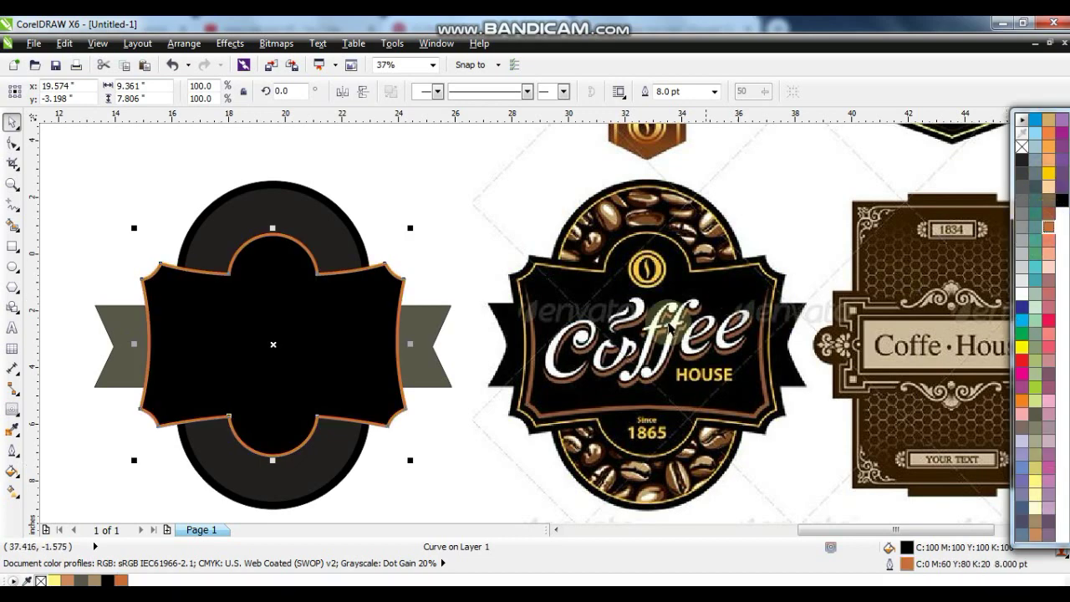
Fill the ribbon behind the badge with rich black (C:100 M:100 Y:100 K:100).
click(431, 331)
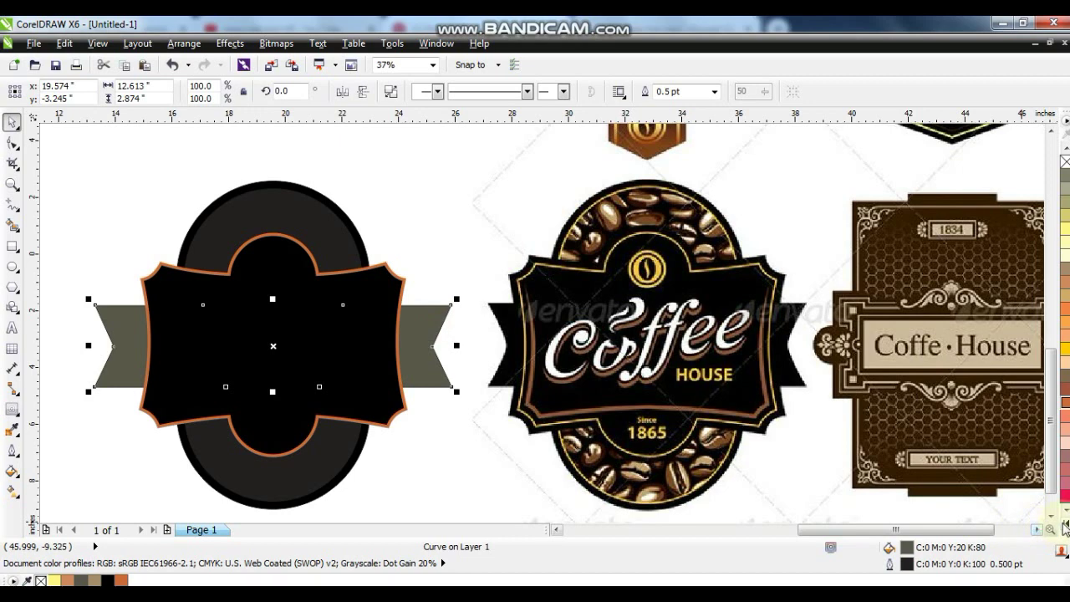
click(1064, 527)
click(1062, 200)
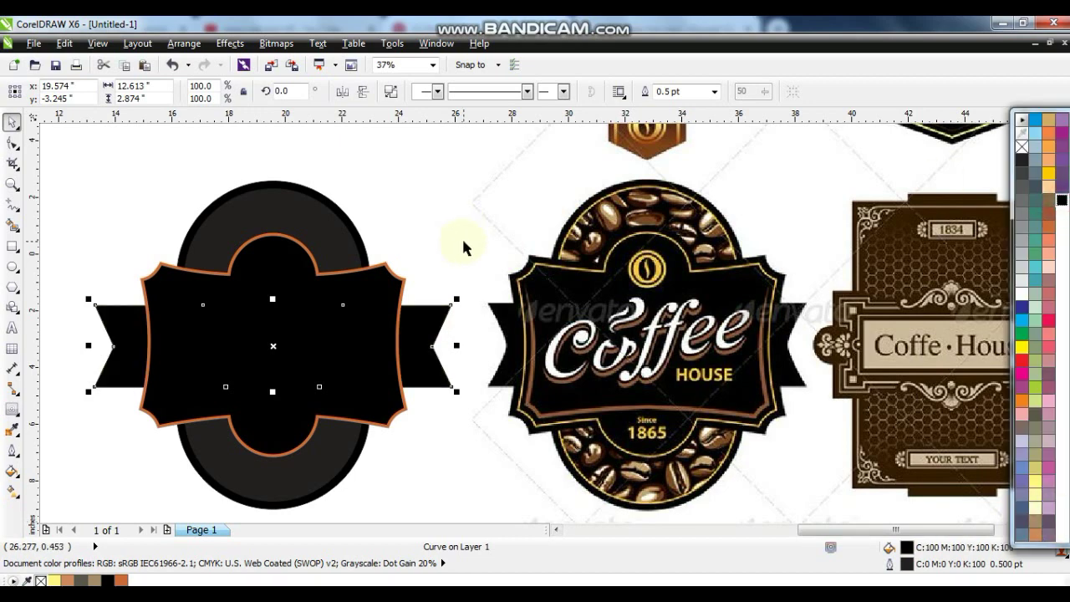
click(251, 483)
click(300, 199)
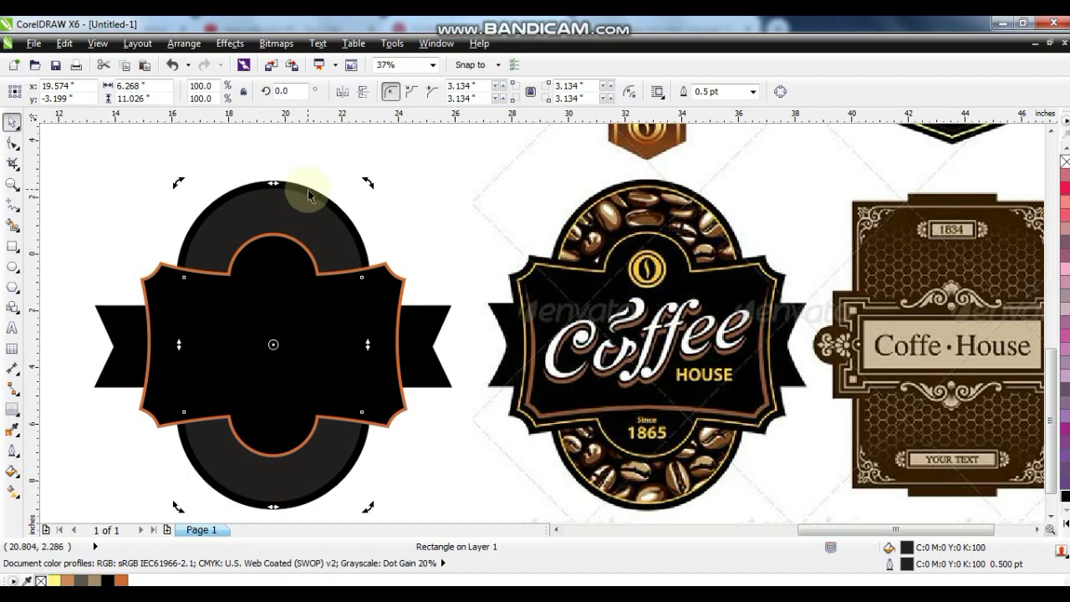
click(308, 195)
Move the coffee bean photo into the empty area beside the redrawn black badge.
click(12, 185)
right_click(168, 226)
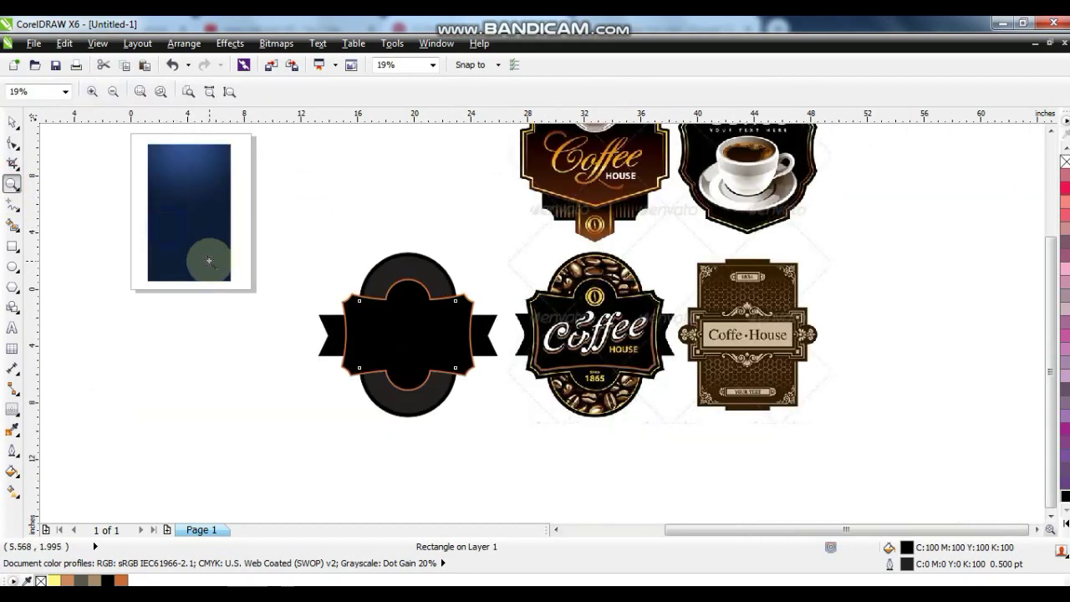
click(12, 122)
click(189, 421)
key(F4)
drag(170, 348, 548, 414)
drag(515, 459, 524, 456)
click(12, 184)
drag(462, 348, 679, 509)
click(12, 123)
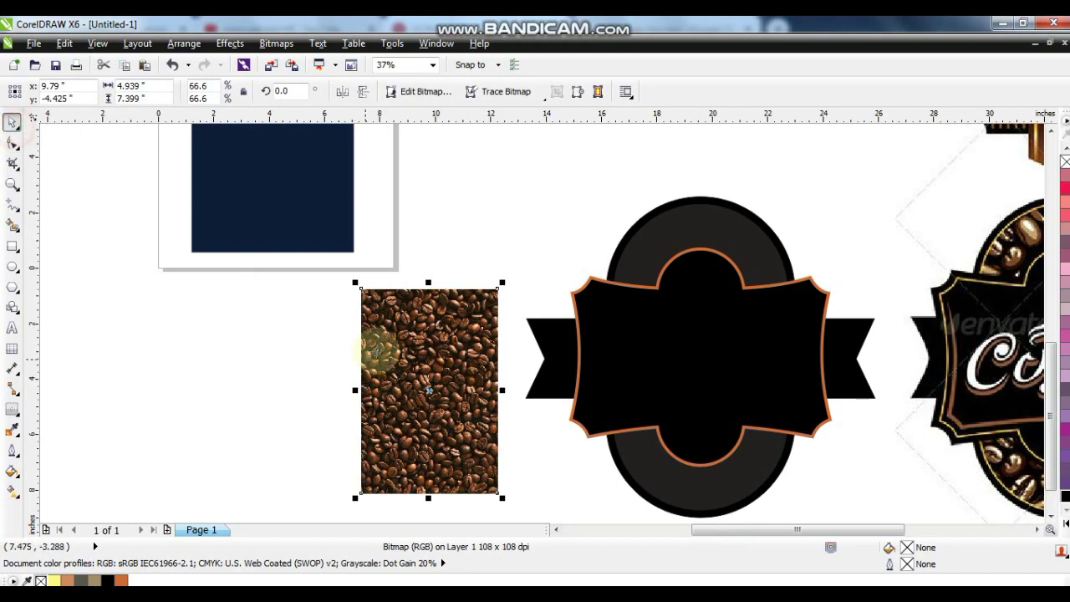
Enlarge the coffee bean photo to about 7.8 by 11.7 in and position it over the badge's rounded backing shape.
drag(500, 288, 563, 192)
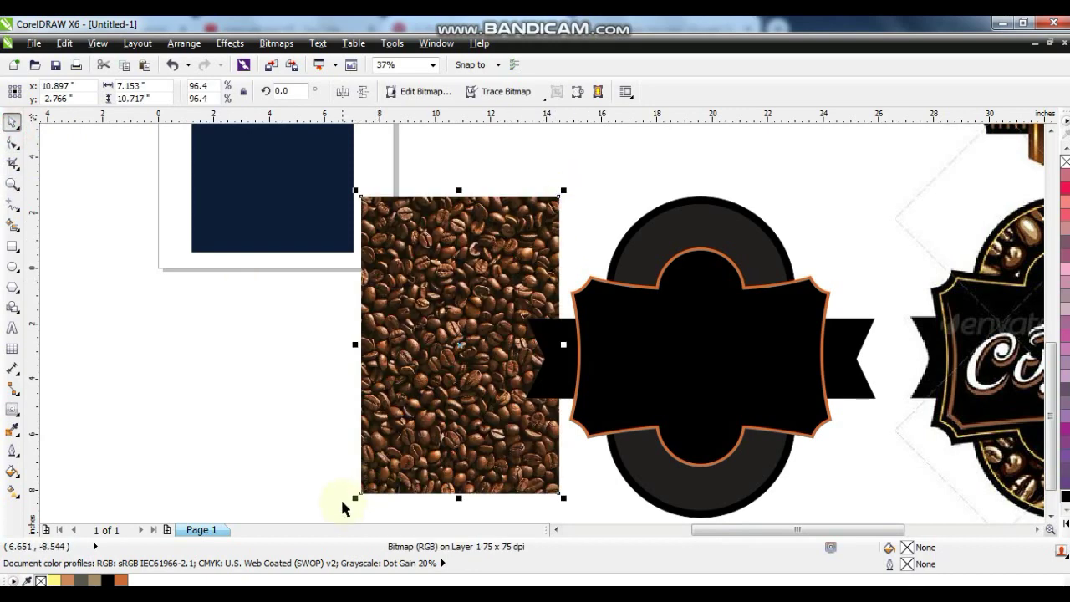
drag(352, 499, 351, 506)
drag(449, 351, 687, 350)
drag(801, 206, 822, 192)
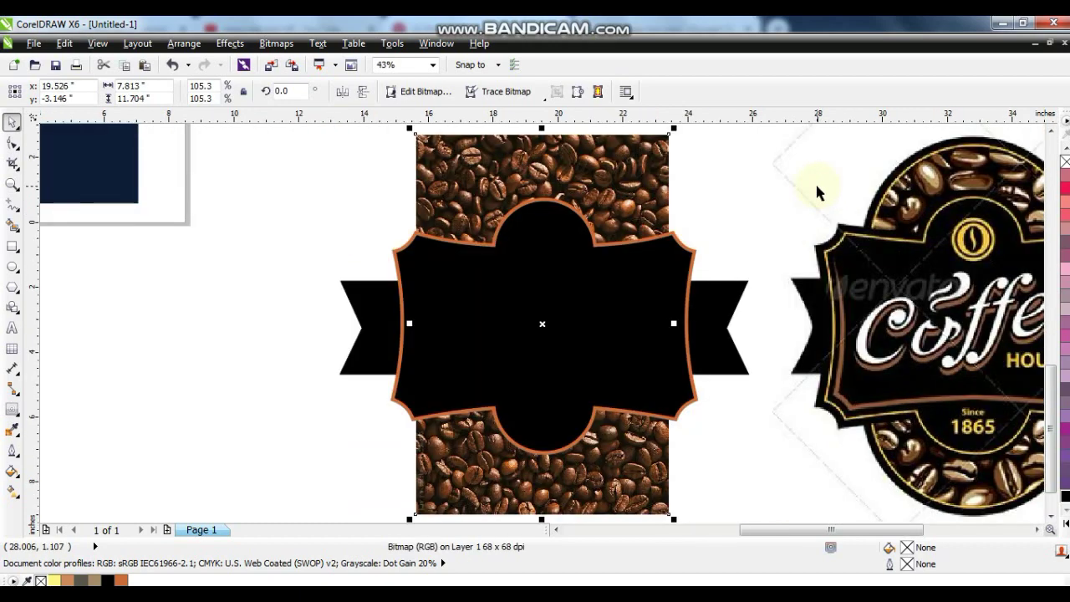
Order the bean photo behind the rounded shapes and PowerClip it inside the inner one.
key(ctrl+Page_Down)
click(230, 43)
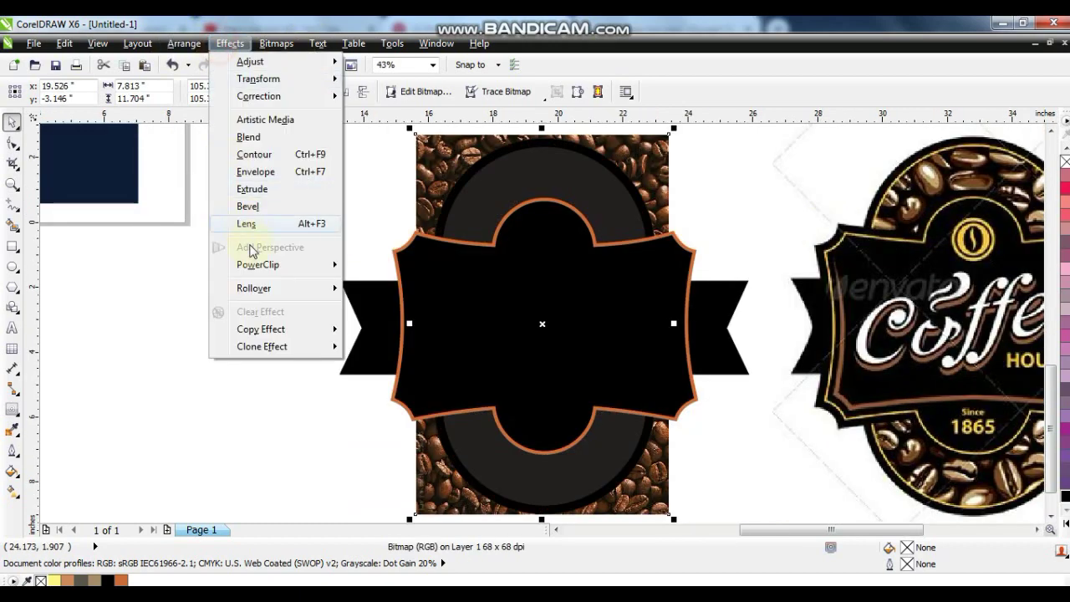
mouse_move(326, 270)
click(372, 265)
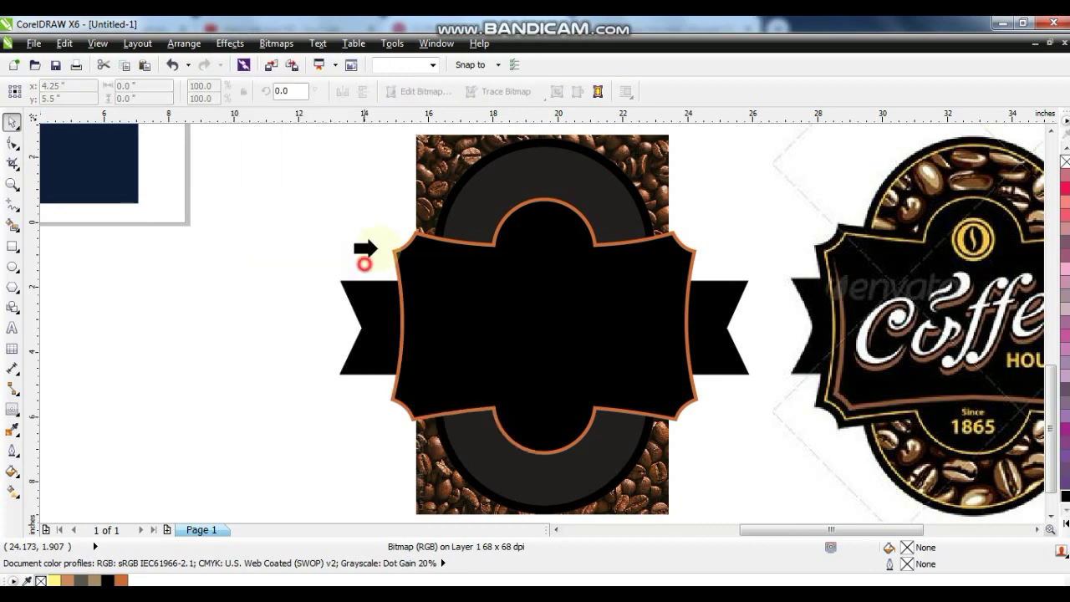
click(548, 163)
click(268, 189)
click(269, 273)
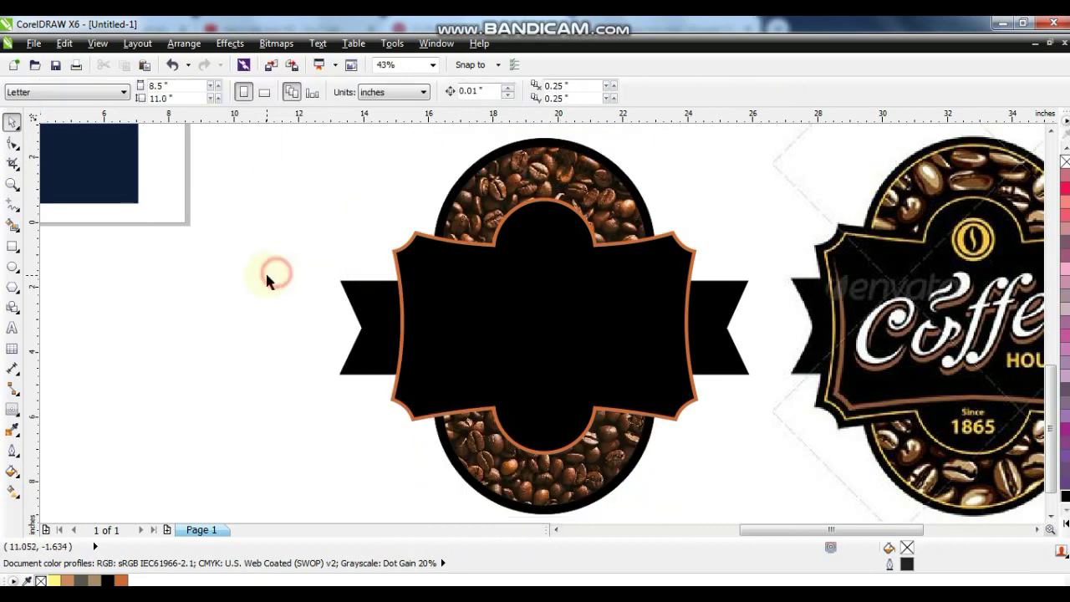
Draw a circle about 6.9 in across over the coffee cup photo.
scroll(268, 274, down, 2)
key(F4)
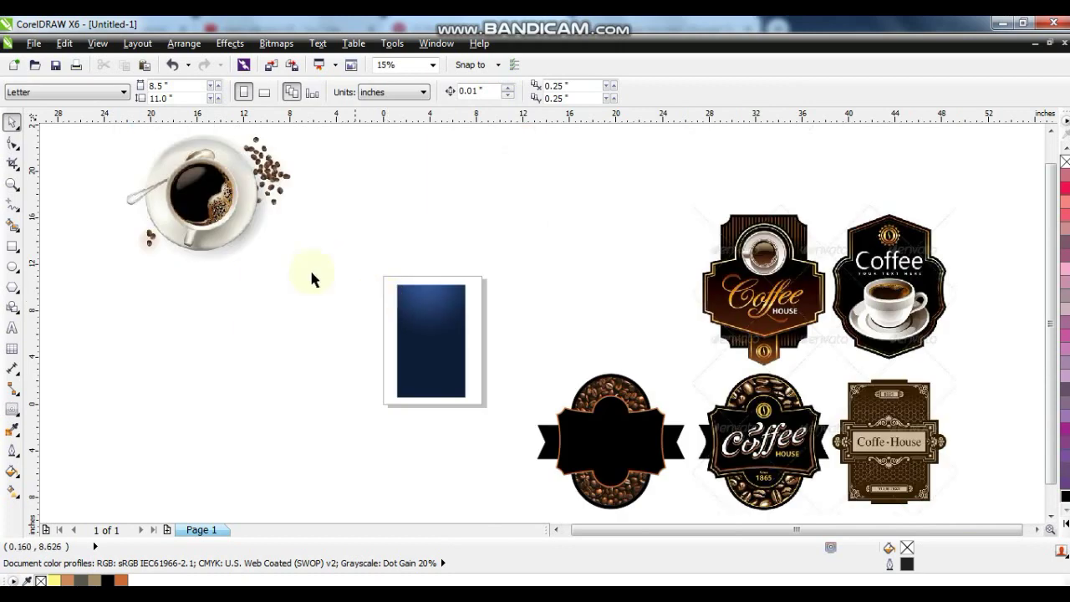
click(231, 219)
key(shift+F2)
click(251, 255)
click(13, 266)
drag(260, 177, 513, 432)
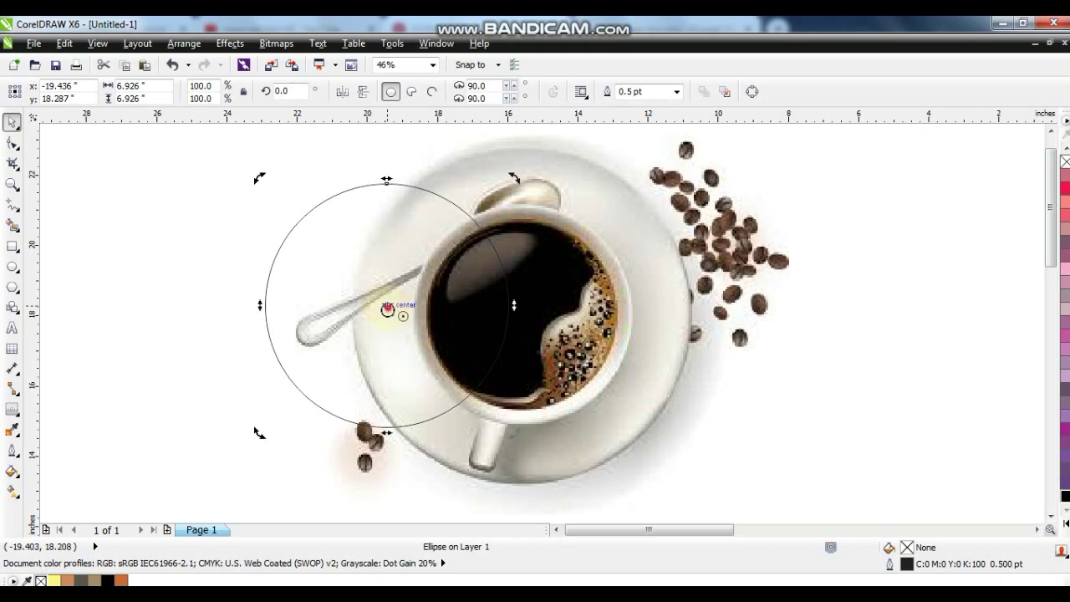
Move the circle onto the saucer and enlarge it to about 9.35 in to match the saucer's edge.
drag(386, 308, 482, 349)
drag(609, 218, 685, 134)
click(685, 146)
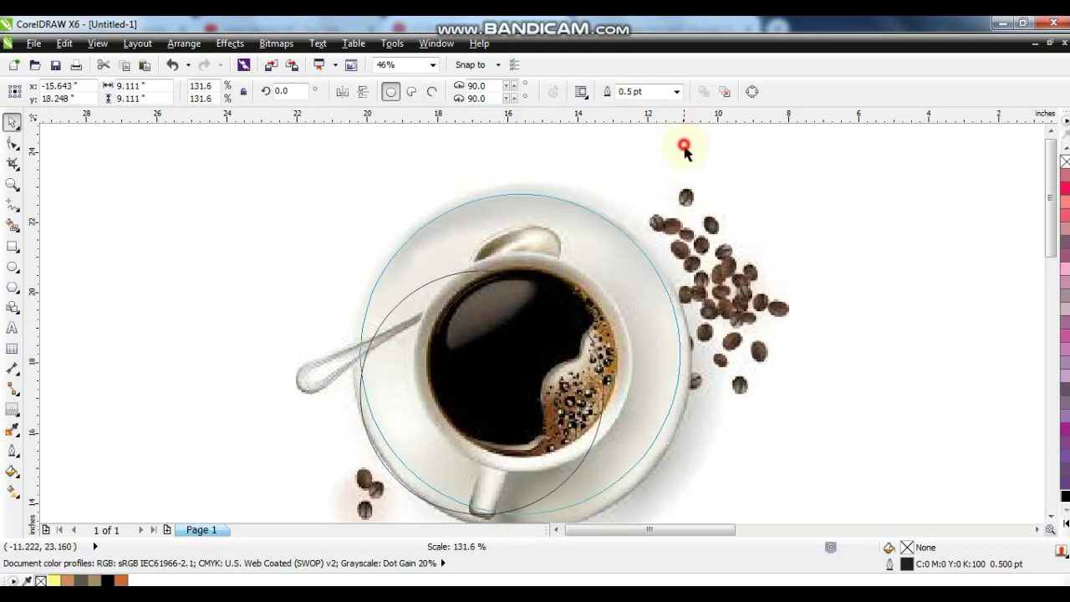
click(601, 215)
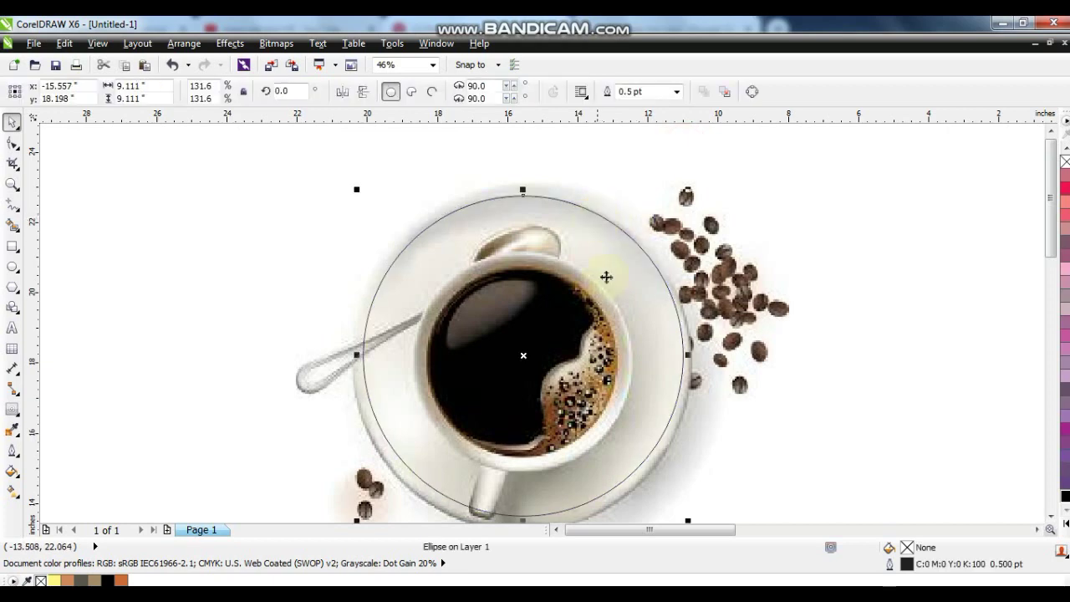
scroll(700, 341, down, 2)
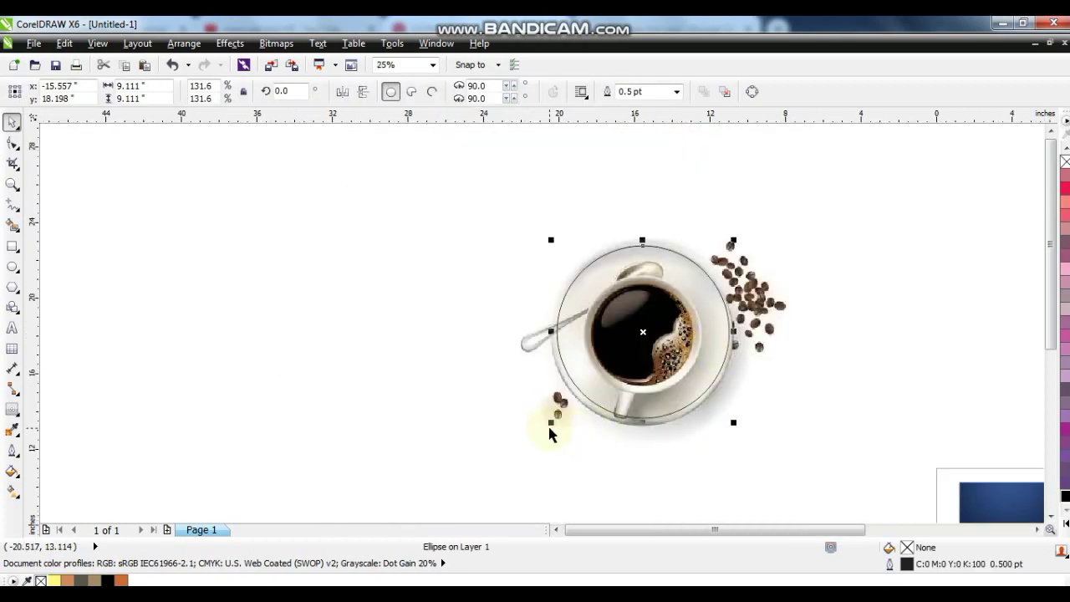
drag(551, 425, 546, 427)
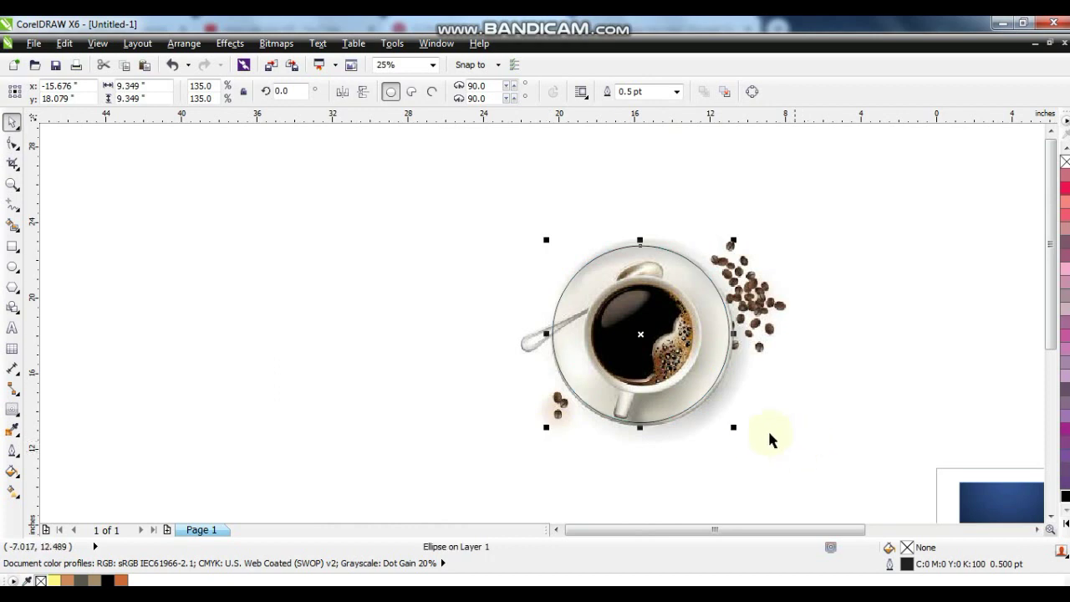
Trace the end of the spoon handle with a closed four-sided outline about 1.5 by 0.7 in, overlapping the saucer circle.
drag(740, 432, 737, 432)
key(shift+F2)
key(Escape)
click(12, 184)
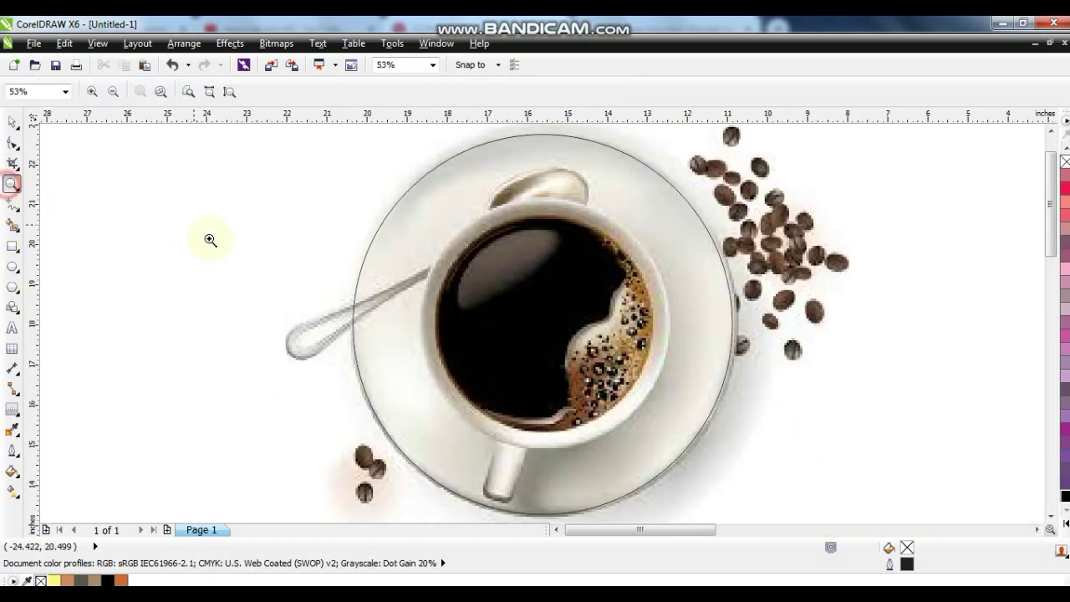
drag(212, 254, 539, 411)
click(13, 205)
click(510, 235)
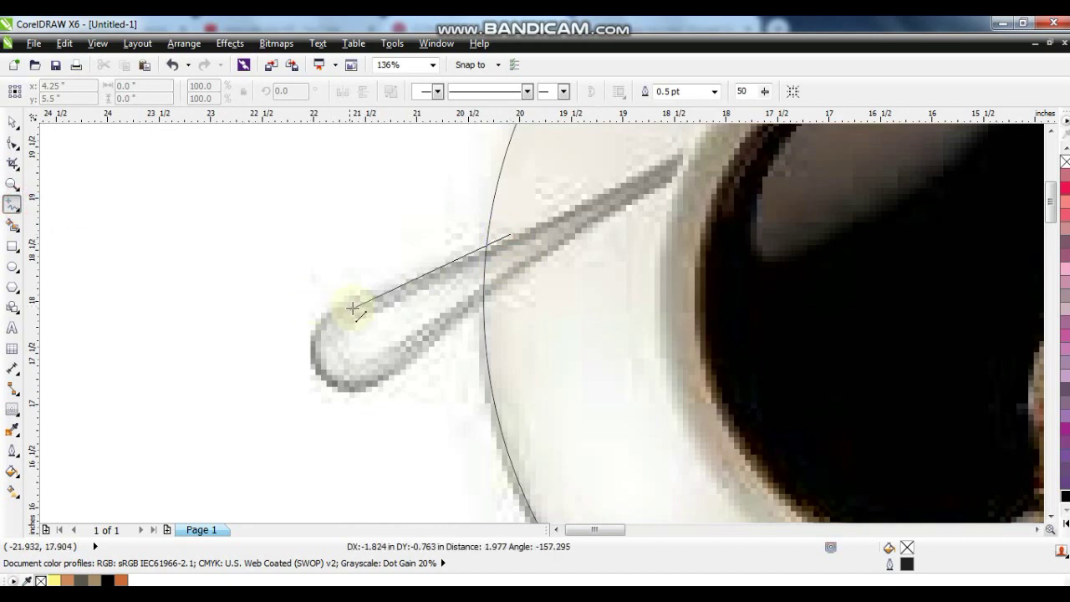
double_click(353, 307)
click(398, 364)
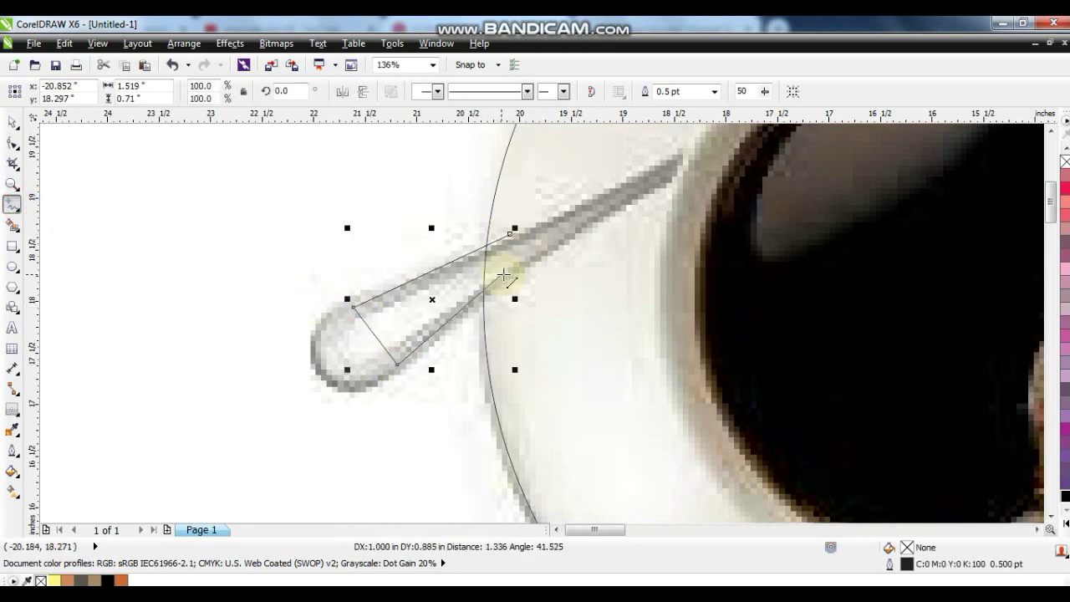
click(510, 276)
click(510, 234)
Curve the outline's outer segment so it follows the rounded end of the spoon handle.
click(11, 142)
click(456, 311)
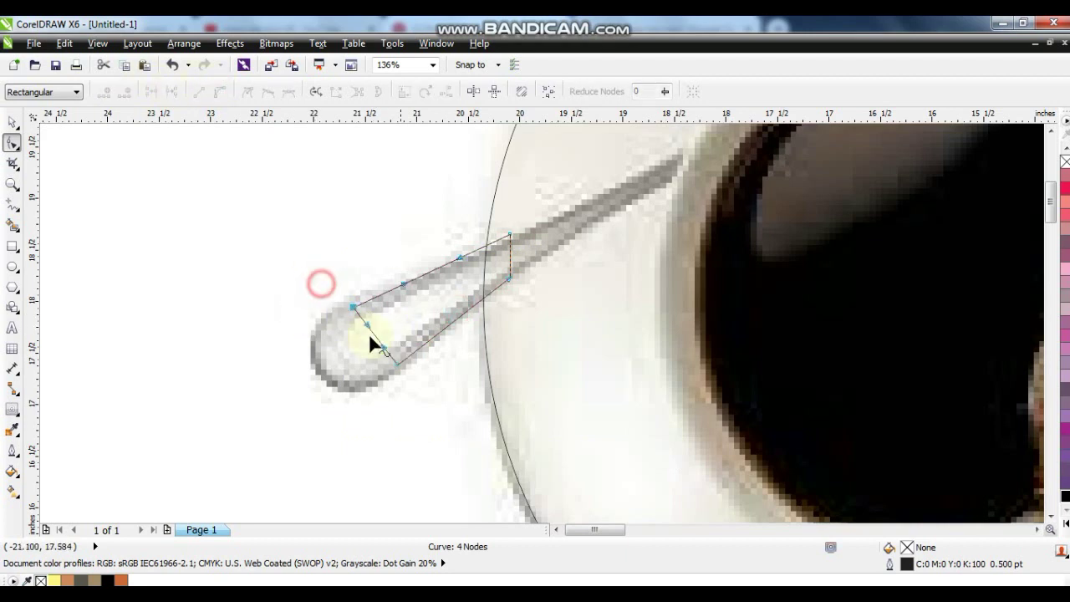
drag(360, 321, 320, 371)
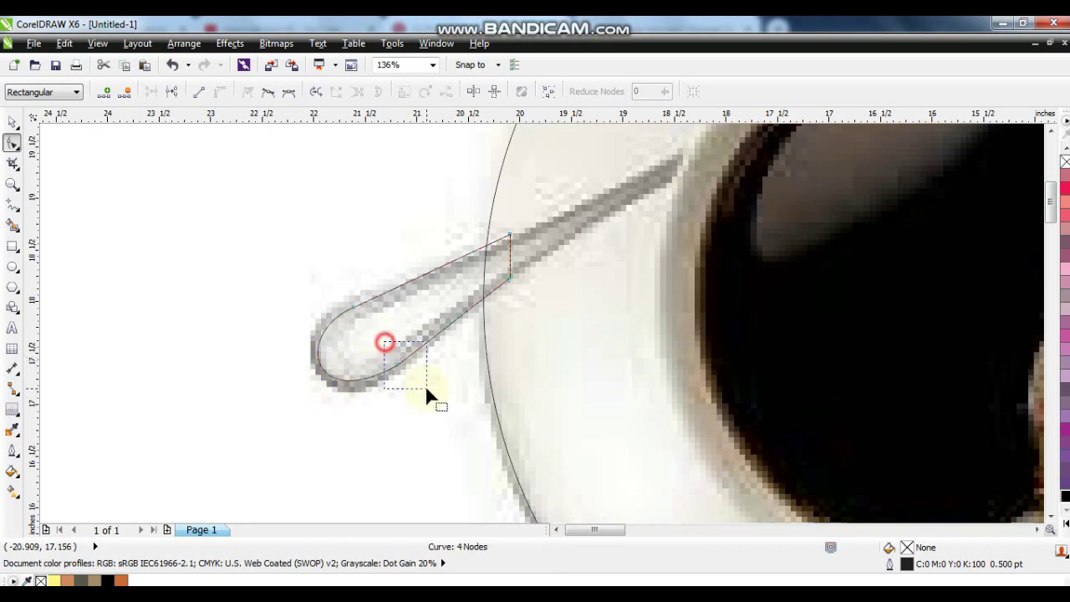
drag(426, 388, 426, 389)
drag(310, 415, 311, 422)
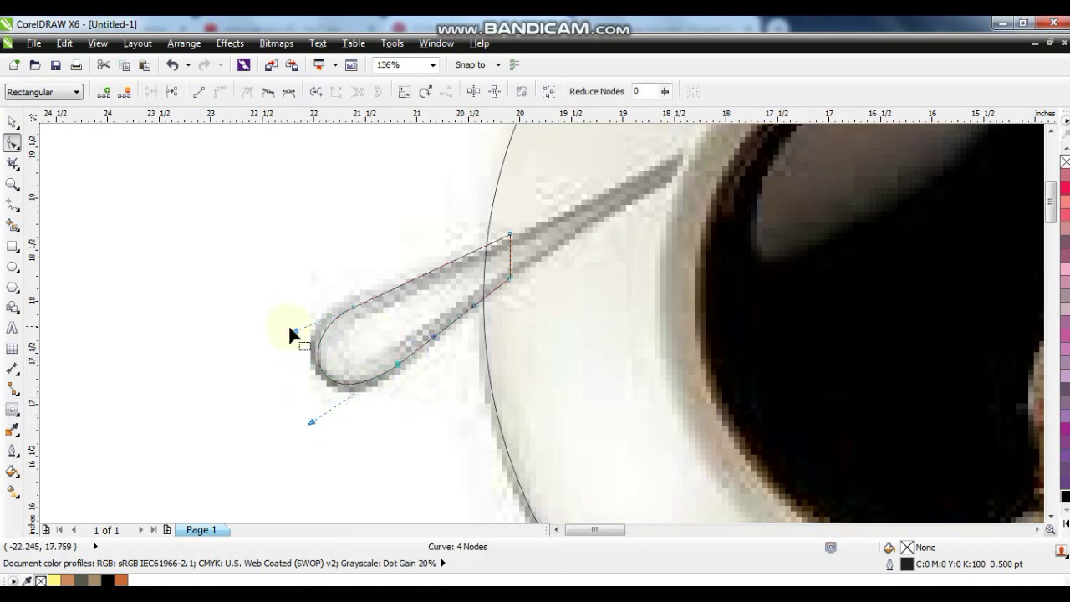
drag(296, 335, 287, 331)
key(space)
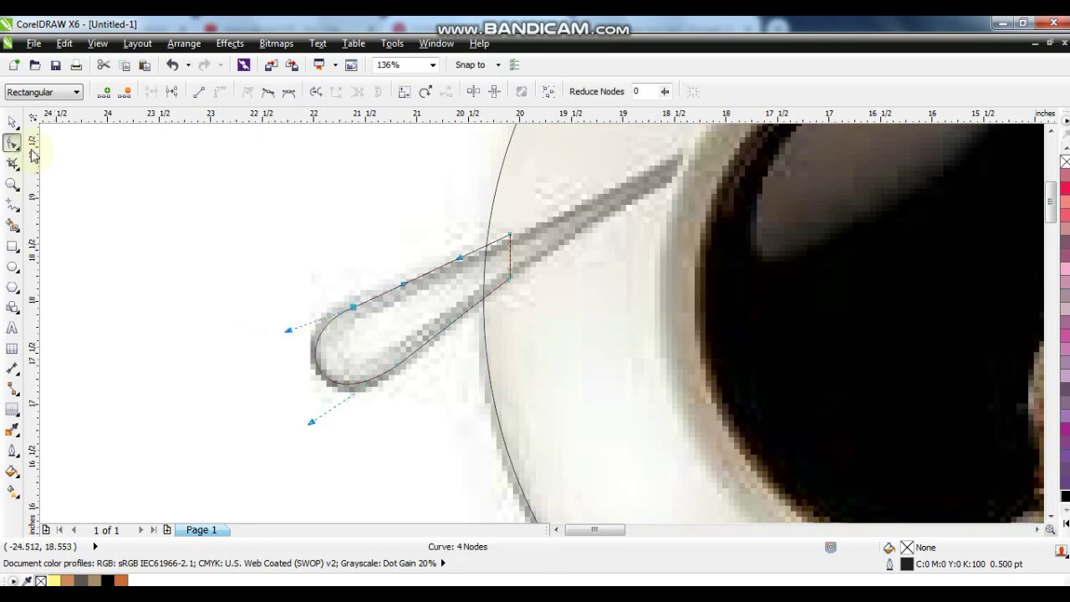
Weld the spoon-handle outline and the saucer circle into one shape.
shift+click(494, 209)
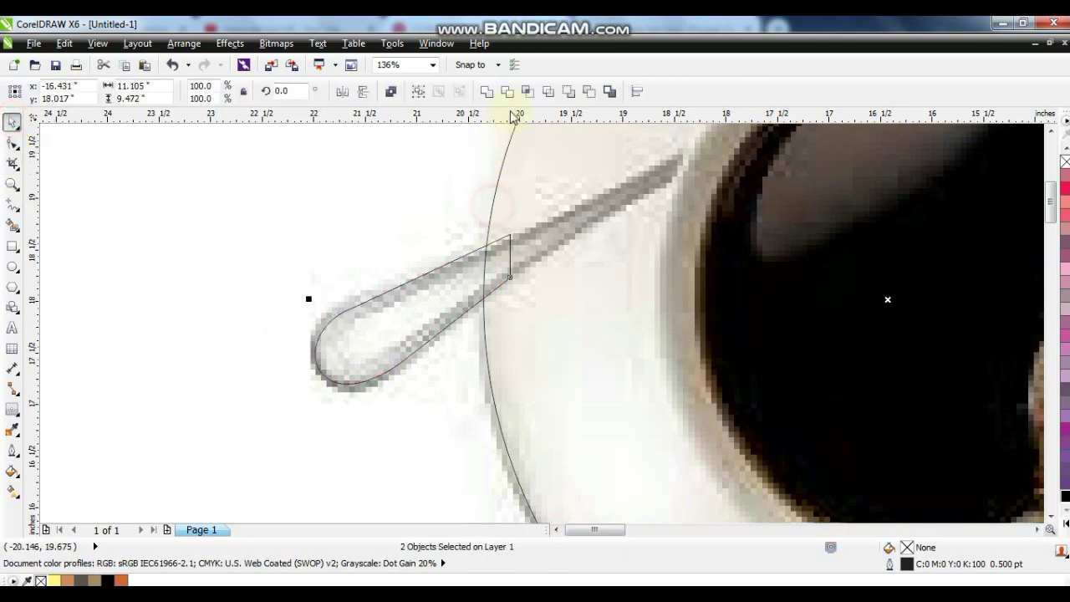
click(490, 92)
scroll(458, 284, down, 4)
PowerClip the coffee cup photo inside the welded saucer-and-spoon shape and remove the shape's outline.
click(641, 251)
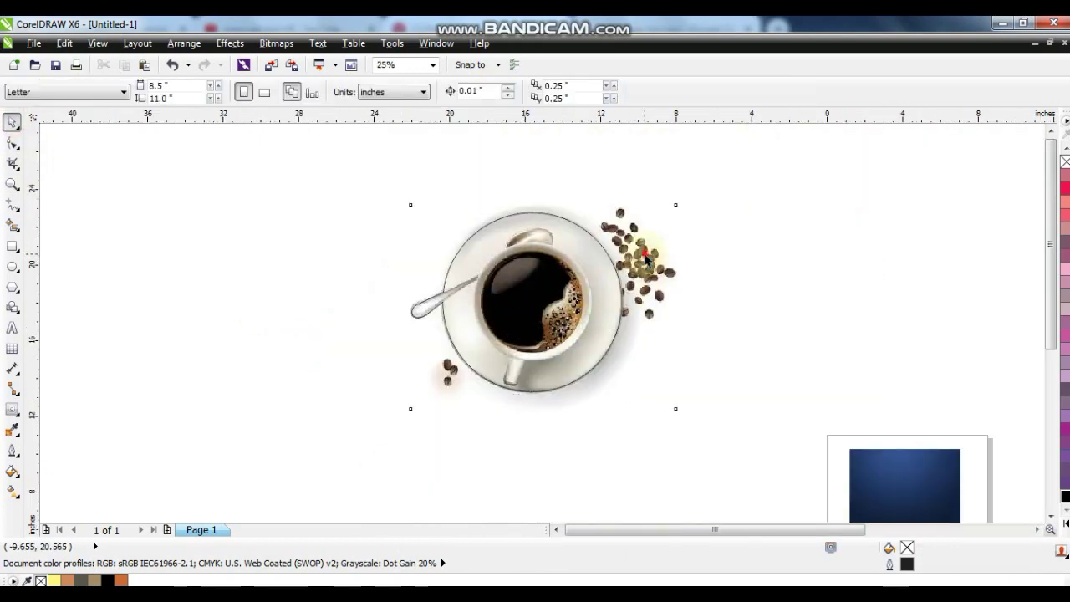
click(231, 43)
mouse_move(290, 266)
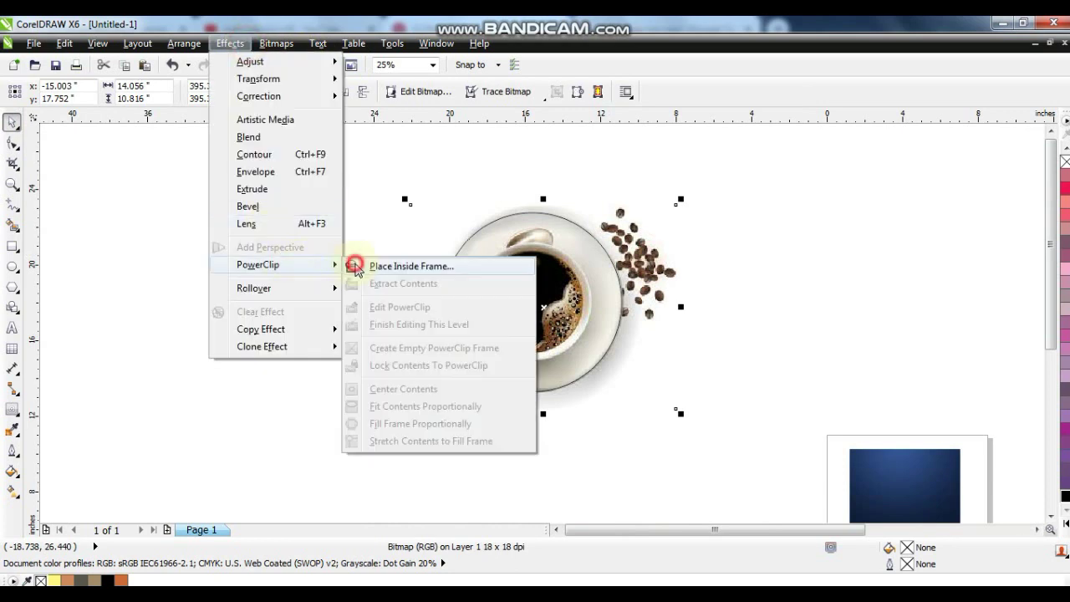
click(356, 266)
click(552, 215)
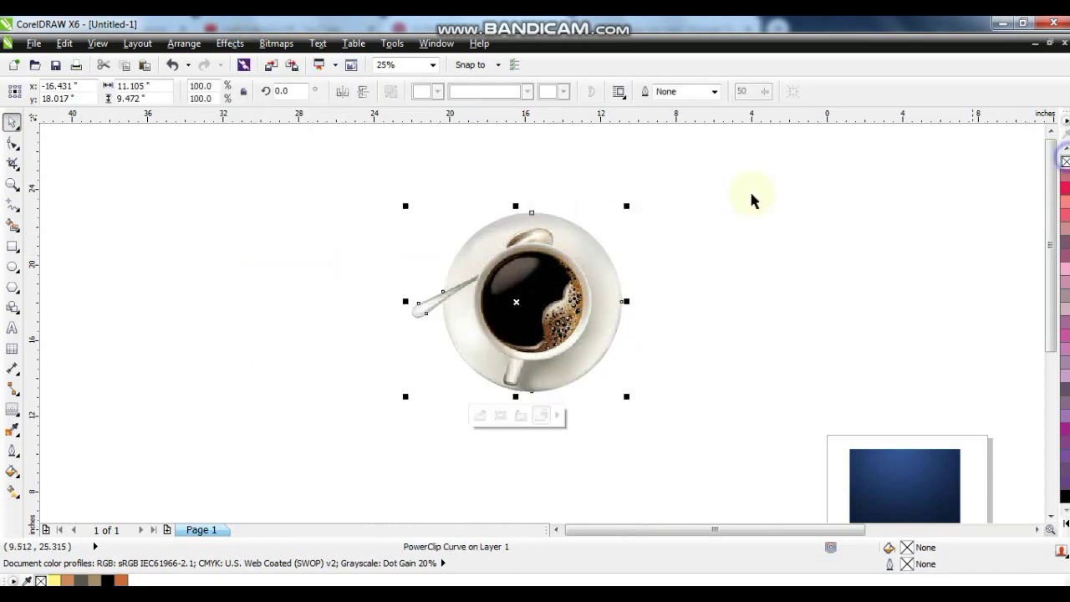
Move the clipped coffee cup into the badge's upper arch and scale it to about 2.65 by 2.26 in.
key(F4)
drag(263, 255, 610, 413)
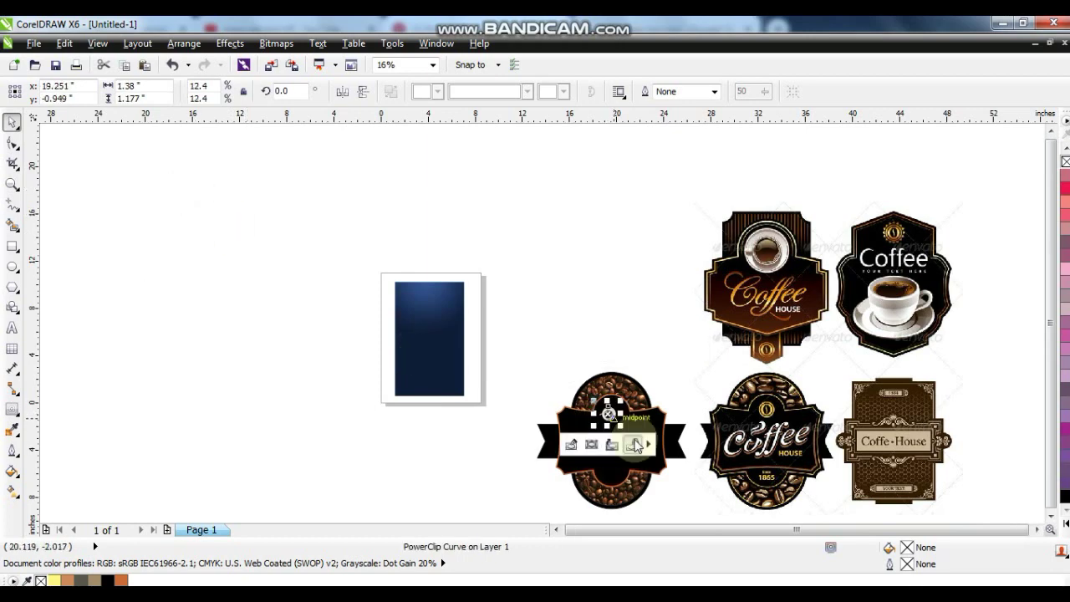
shift+click(657, 425)
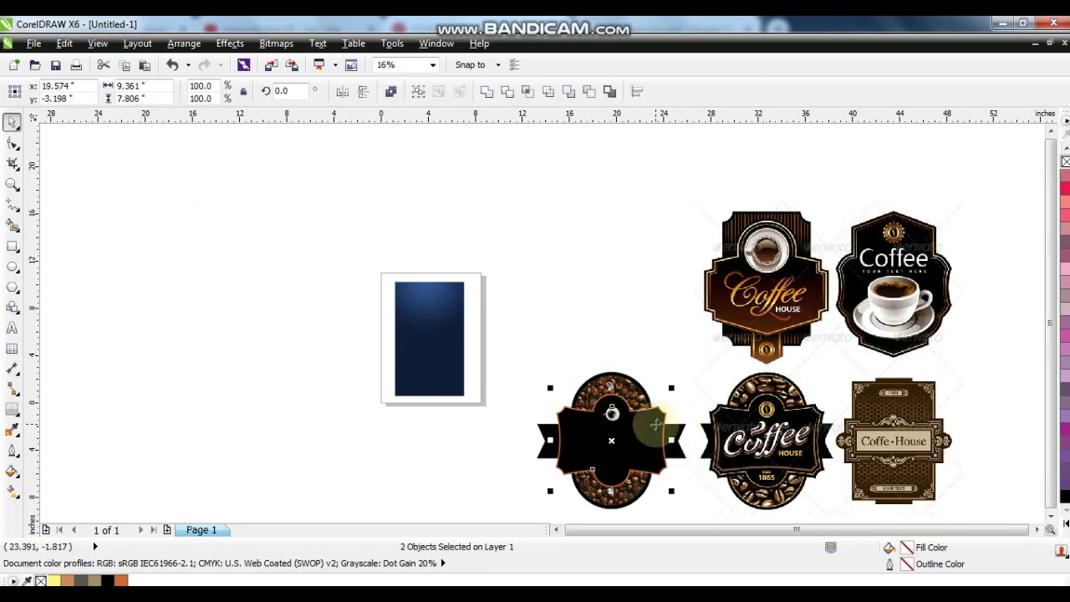
key(shift+F2)
key(Escape)
click(561, 226)
drag(503, 249, 476, 276)
drag(574, 220, 565, 213)
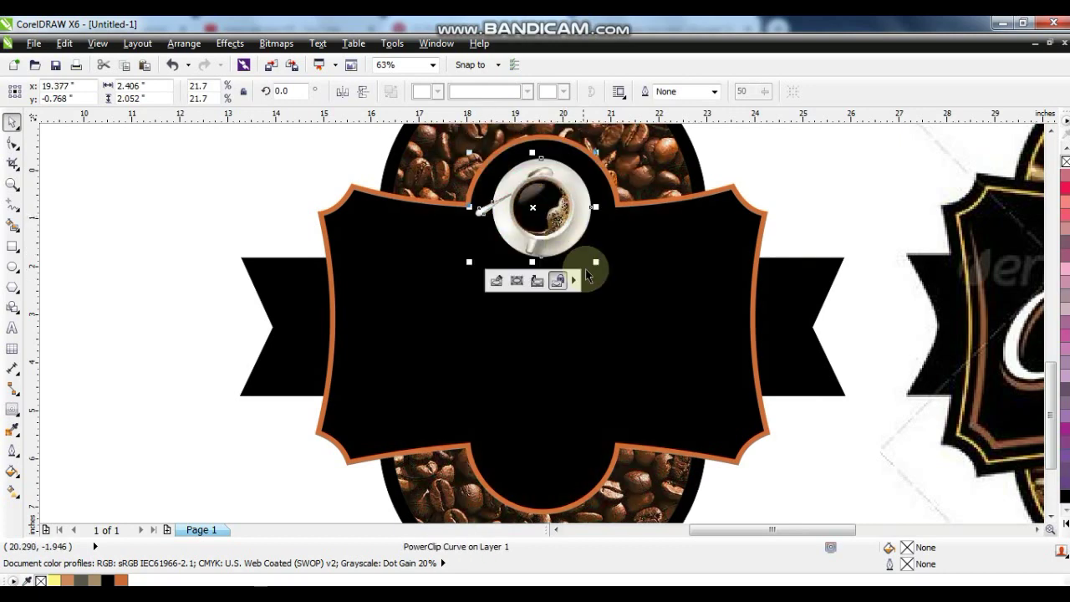
drag(596, 263, 603, 271)
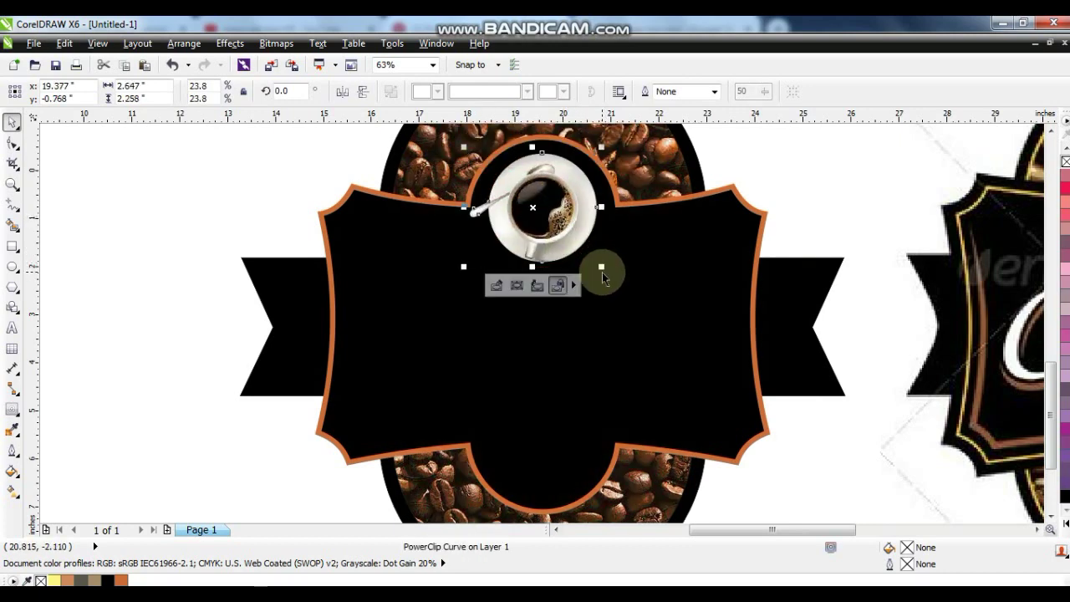
click(626, 310)
Group the badge with the cup, place it over the blue background at about 5.18 by 4.76 in, and centre it horizontally.
scroll(628, 310, down, 5)
drag(511, 206, 453, 207)
key(ctrl+g)
key(shift+F2)
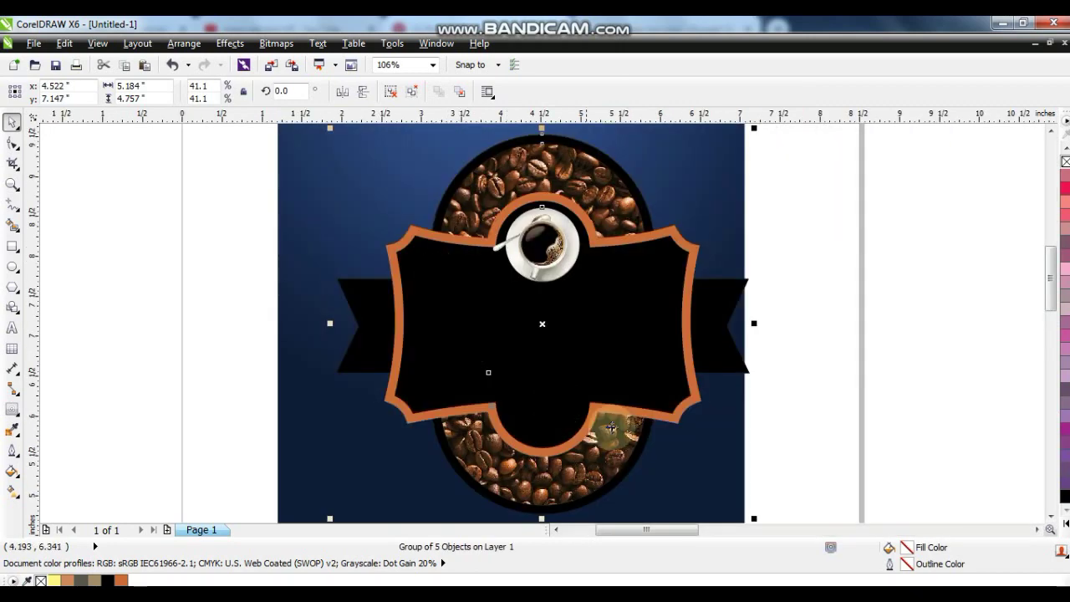
shift+click(729, 431)
key(c)
key(shift+F2)
key(Escape)
Scale the grouped badge down to 38.3% and reposition it centred in the upper part of the blue background.
click(546, 282)
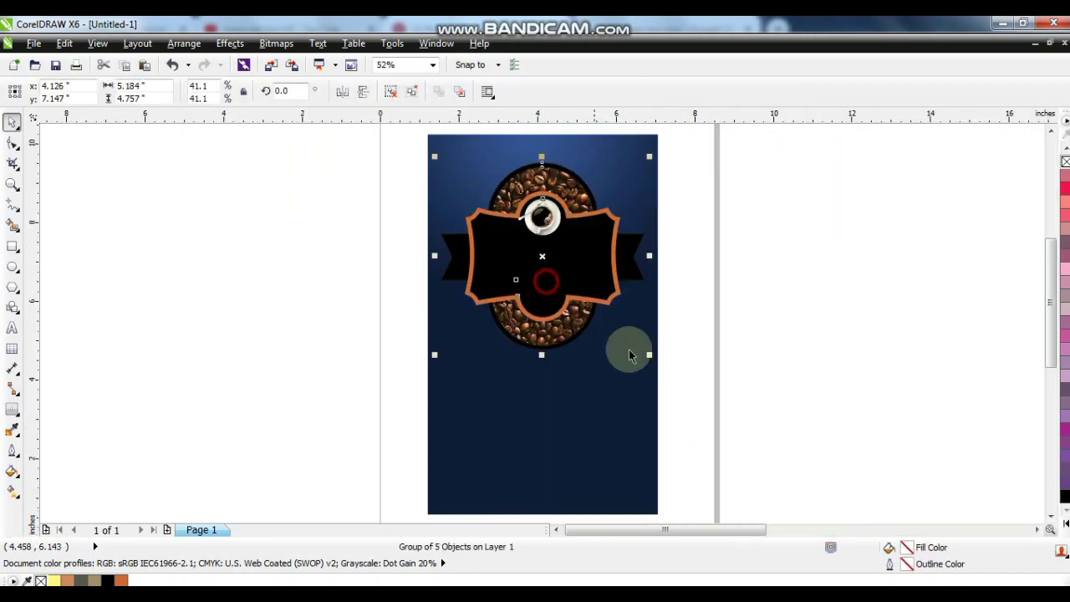
drag(649, 356, 641, 351)
drag(565, 286, 561, 289)
shift+click(610, 394)
click(752, 412)
Ungroup the badge and set the black central plate's orange outline to sit behind its fill.
click(559, 287)
key(shift+F2)
click(391, 91)
click(438, 240)
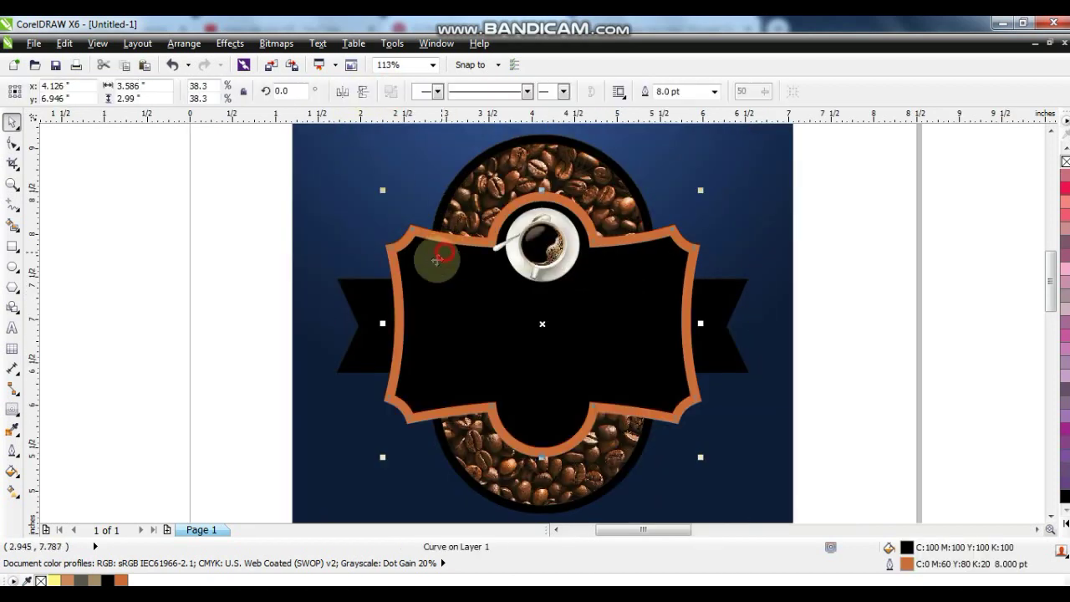
click(13, 454)
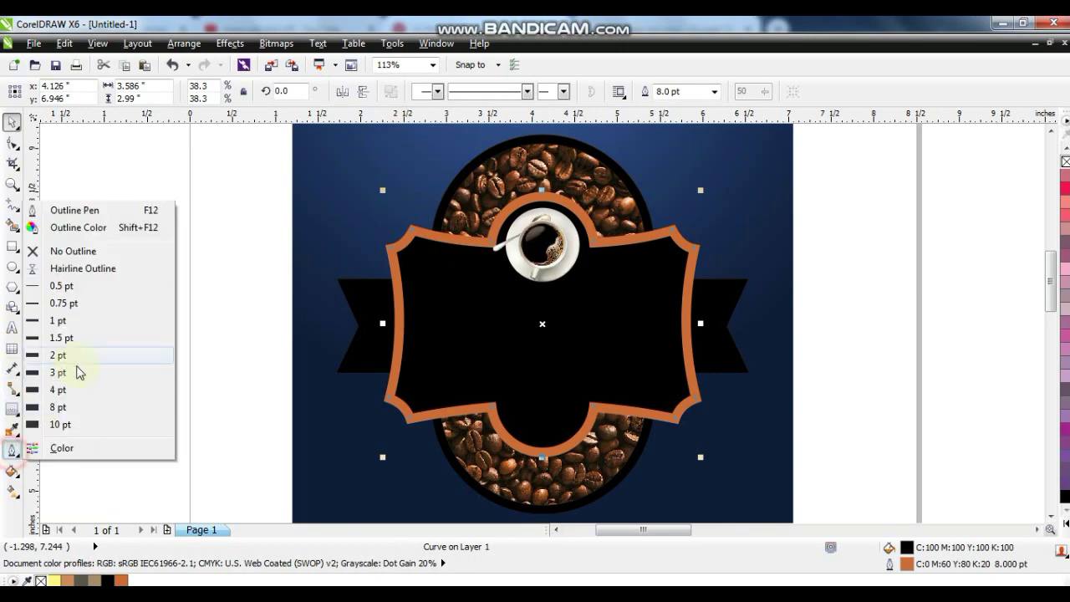
click(51, 210)
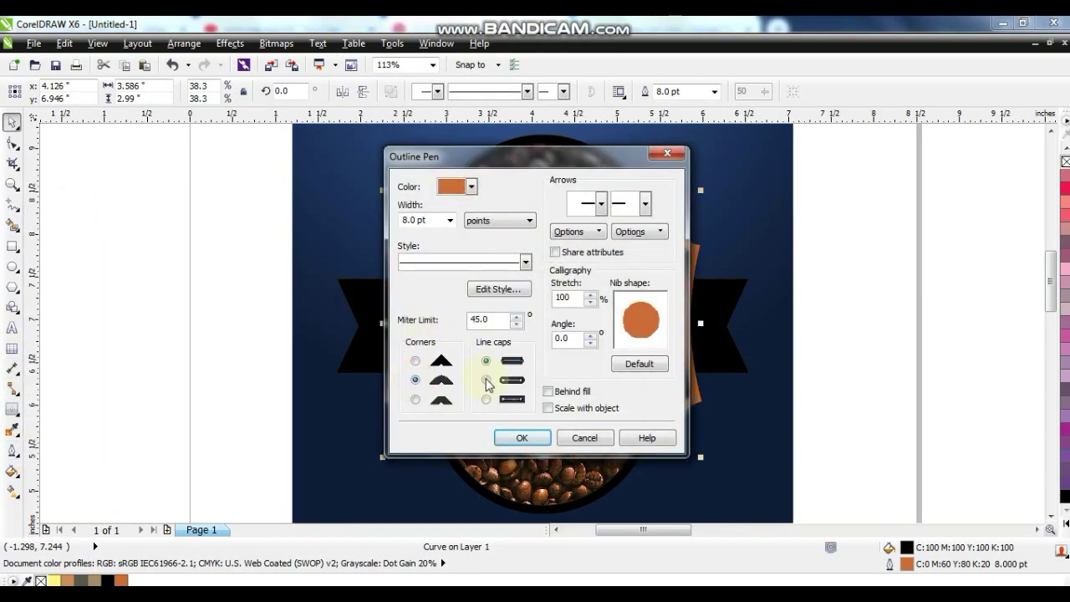
click(549, 392)
click(515, 437)
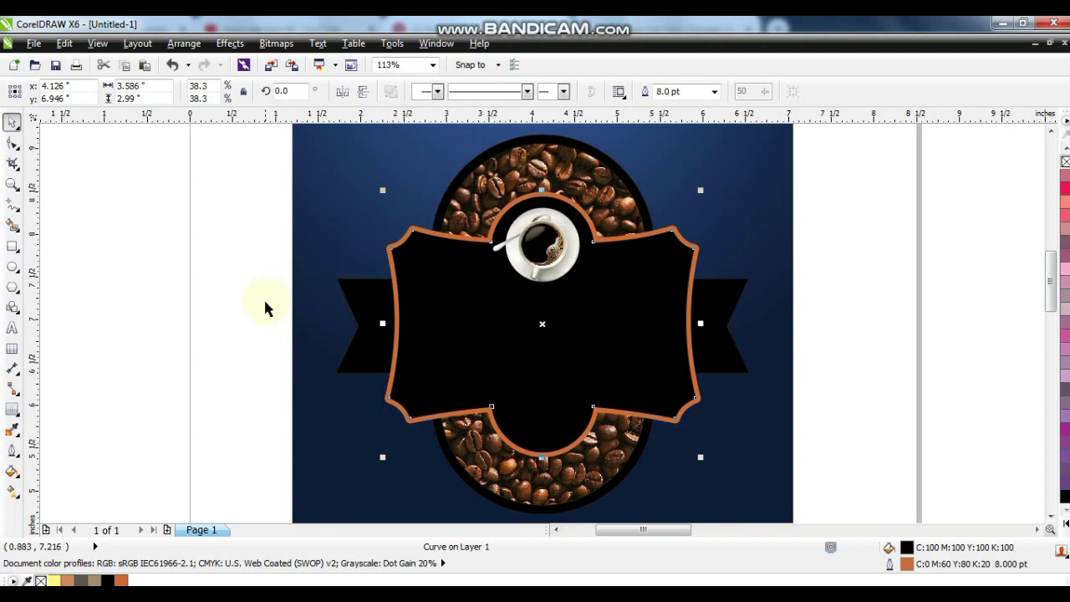
Give the bean-filled rounded shape a 3 pt outline in Brick Red.
click(491, 148)
click(493, 160)
click(13, 448)
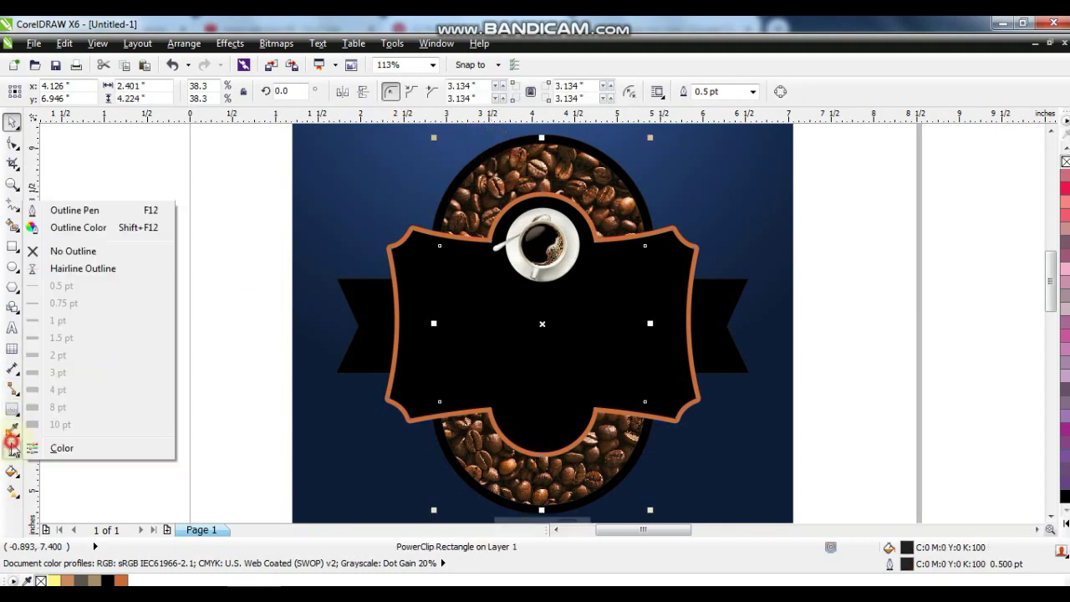
click(67, 370)
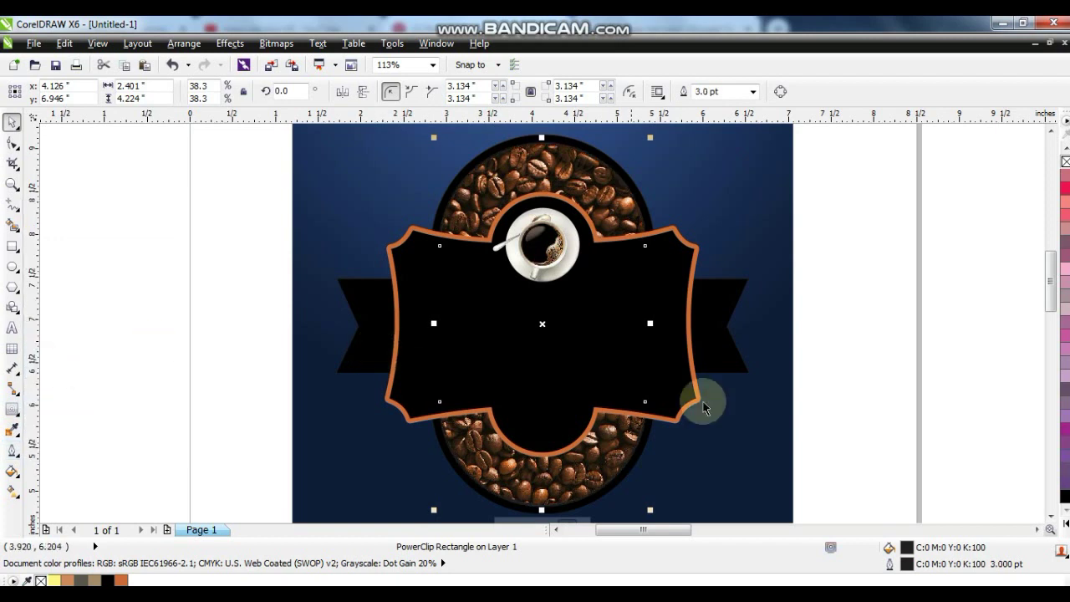
right_click(123, 579)
click(154, 357)
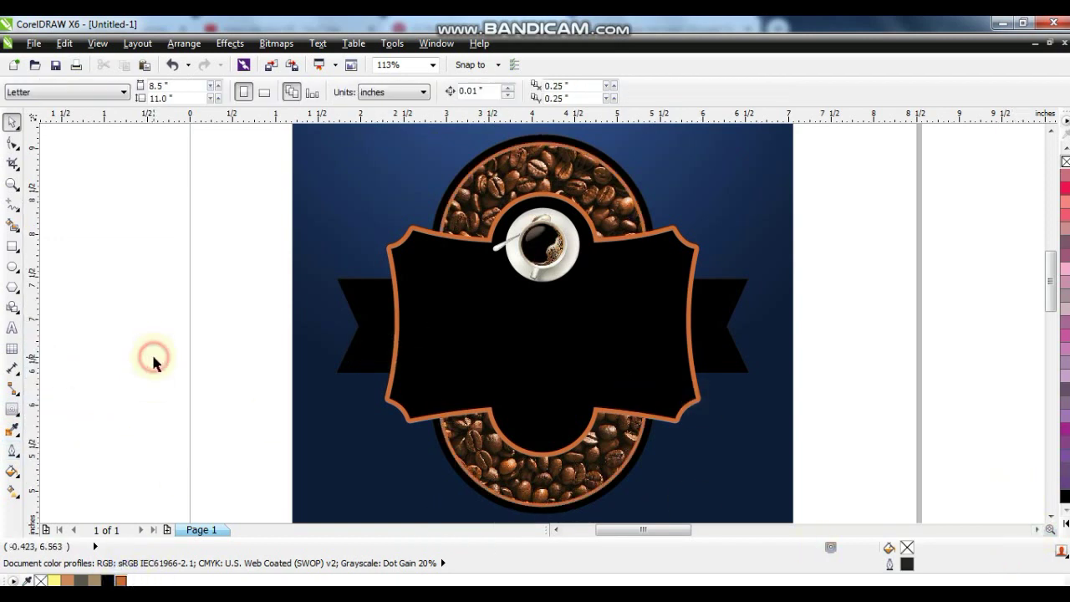
click(720, 437)
Place a copy of the bean-filled rounded shape in the empty area beside the page.
key(F4)
click(500, 405)
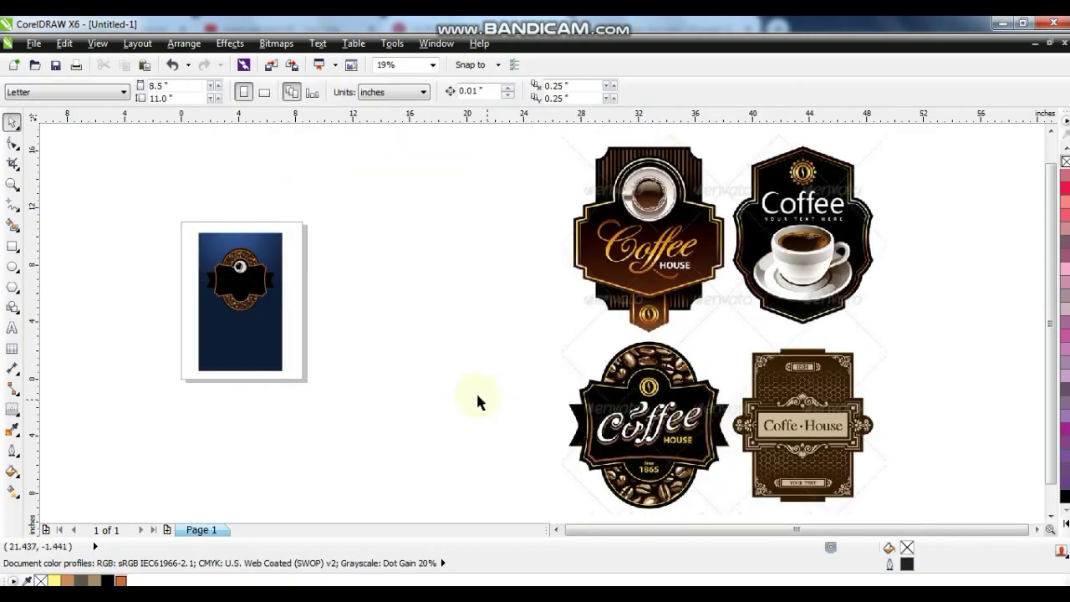
drag(394, 397, 397, 398)
click(301, 311)
right_click(423, 311)
drag(251, 257, 423, 311)
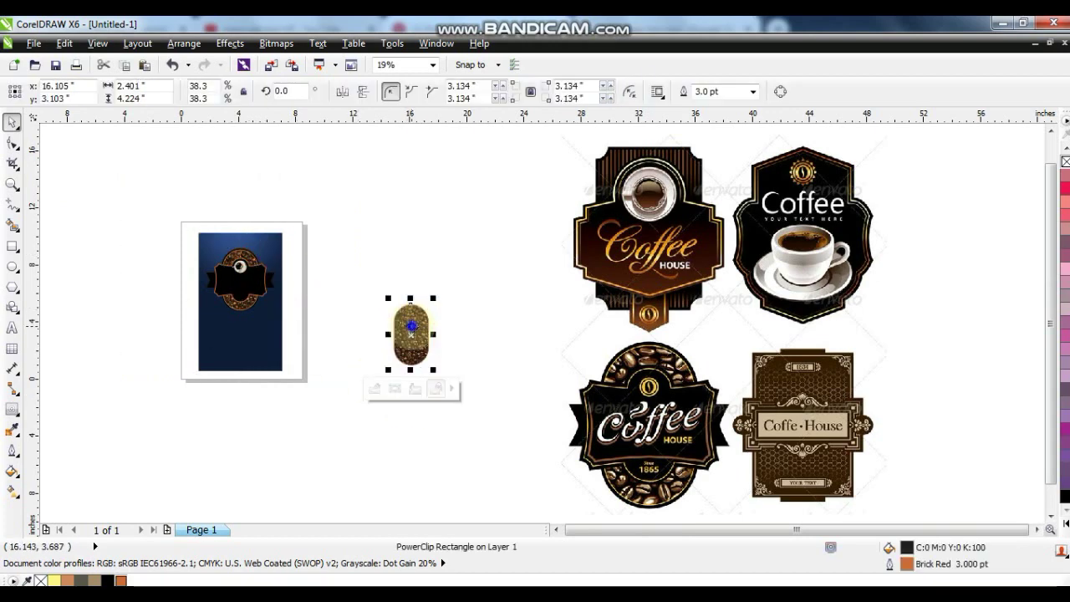
Extract the bean photo from the copied shape, move it aside and delete the empty frame.
right_click(412, 333)
click(461, 70)
click(440, 181)
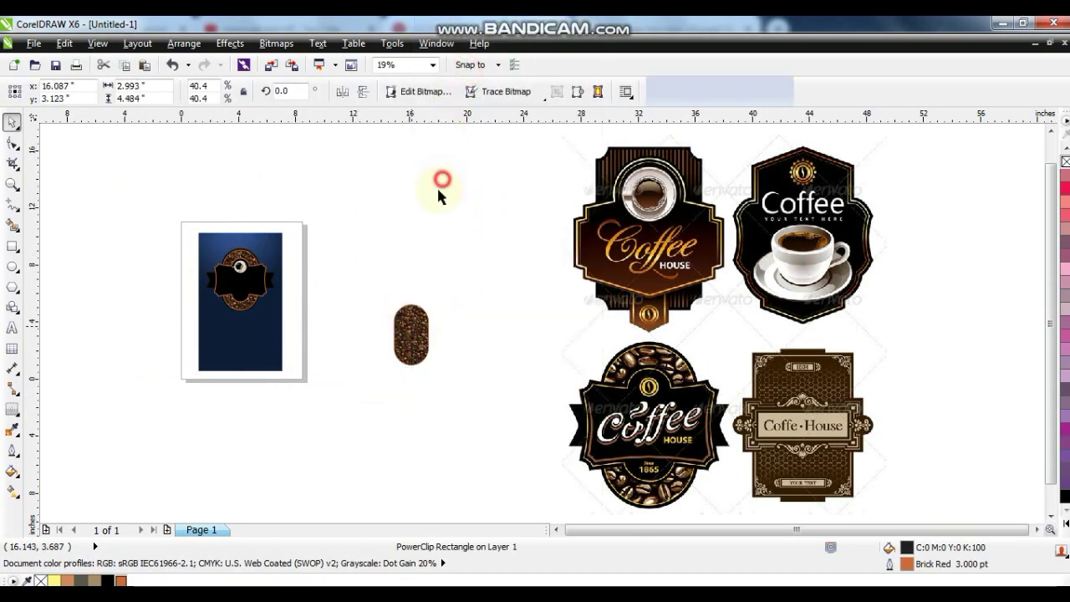
drag(400, 325, 331, 349)
drag(398, 282, 469, 410)
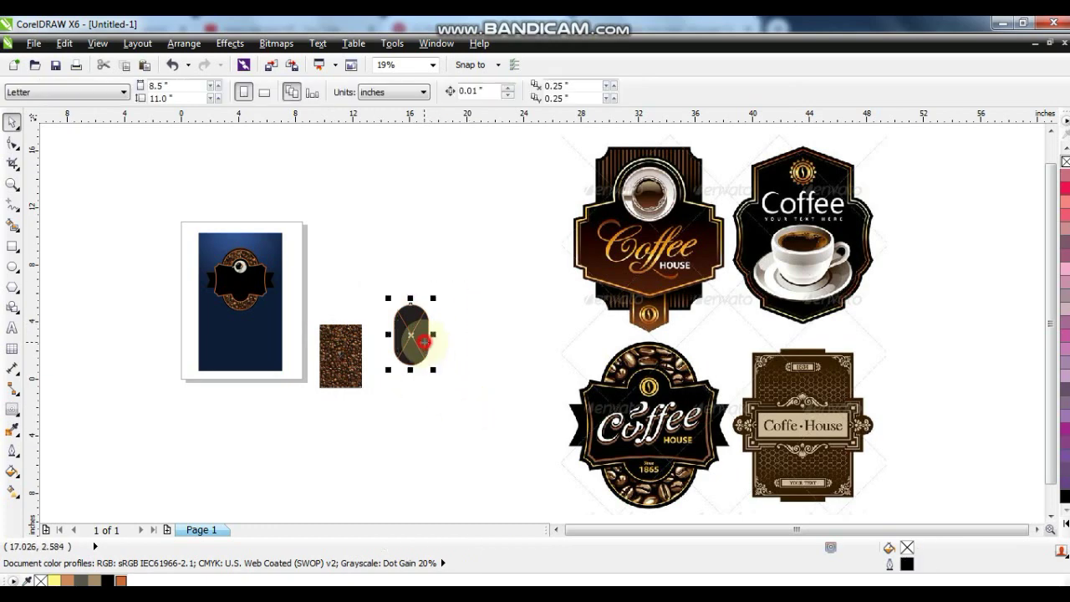
key(Delete)
Move the bean photo over the lower part of the blue background, rotate it to 270°, and enlarge it to about 6.26 by 4.18 in.
drag(349, 356, 257, 348)
key(shift+F2)
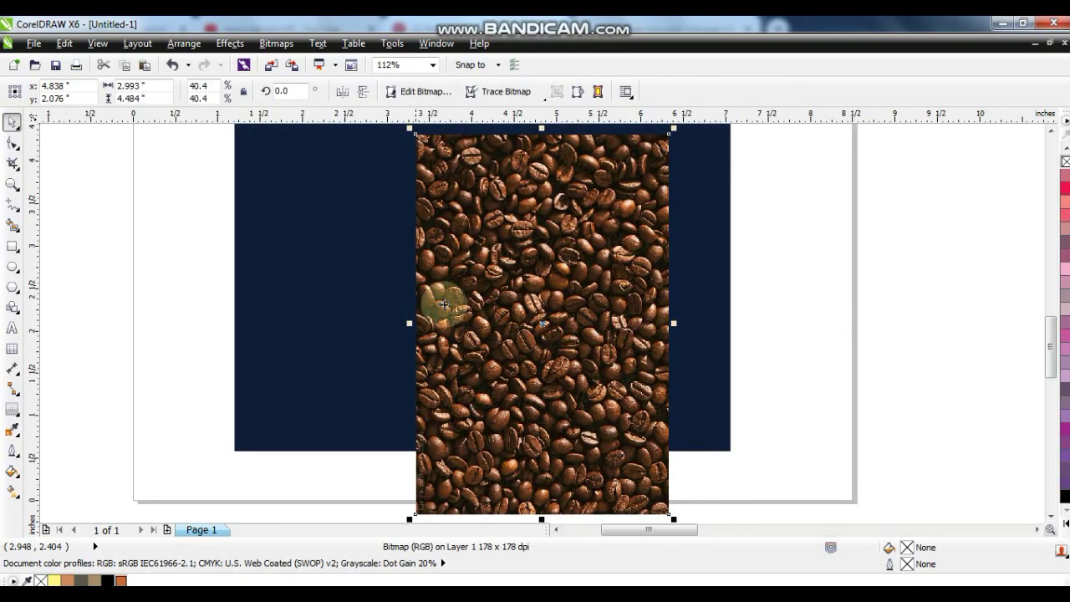
scroll(527, 310, down, 2)
click(544, 302)
drag(594, 226, 511, 316)
click(670, 299)
drag(567, 260, 629, 219)
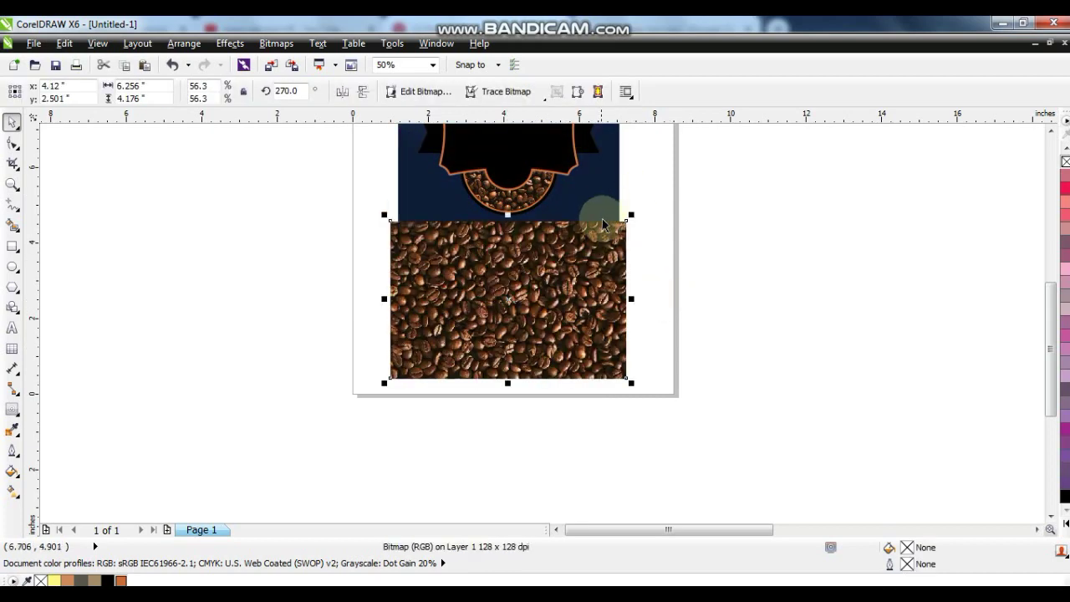
Mirror the bean photo vertically.
key(shift+F2)
click(361, 93)
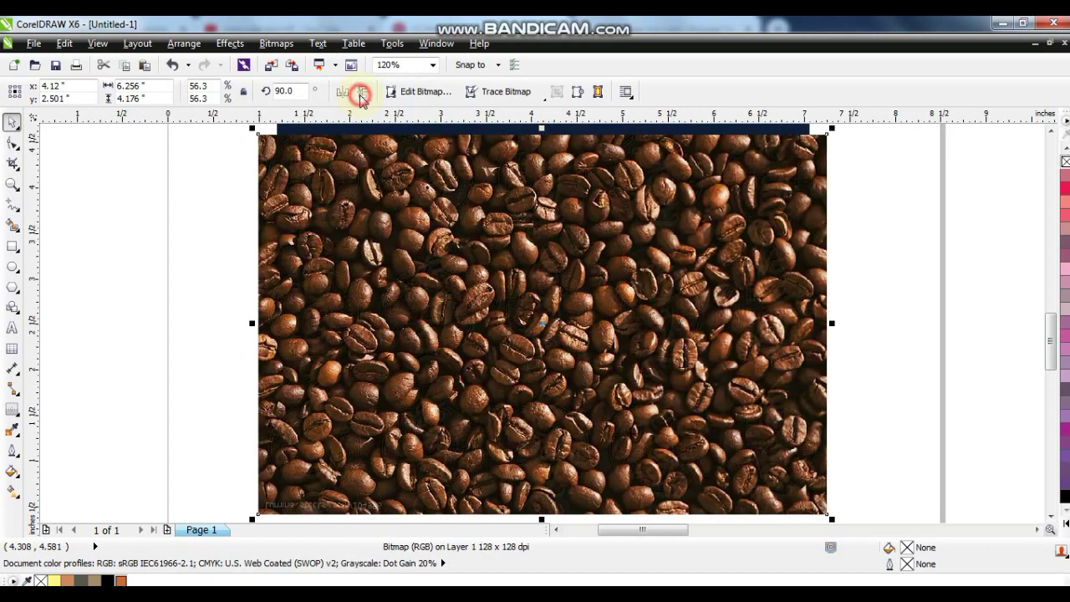
key(F3)
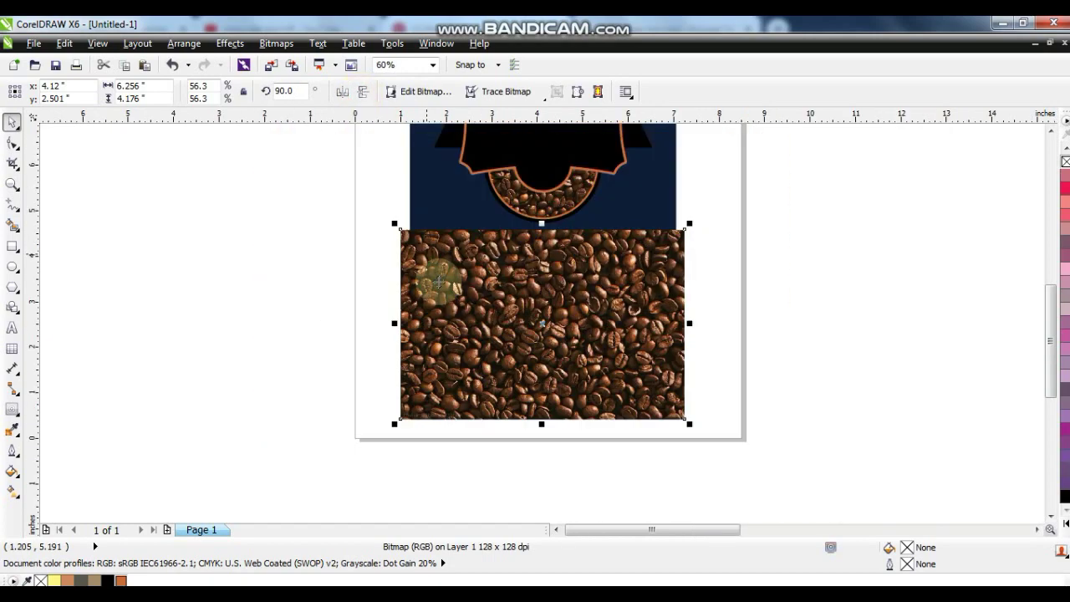
Apply a linear transparency to the bean photo so its upper edge fades into the blue background.
click(16, 413)
click(81, 514)
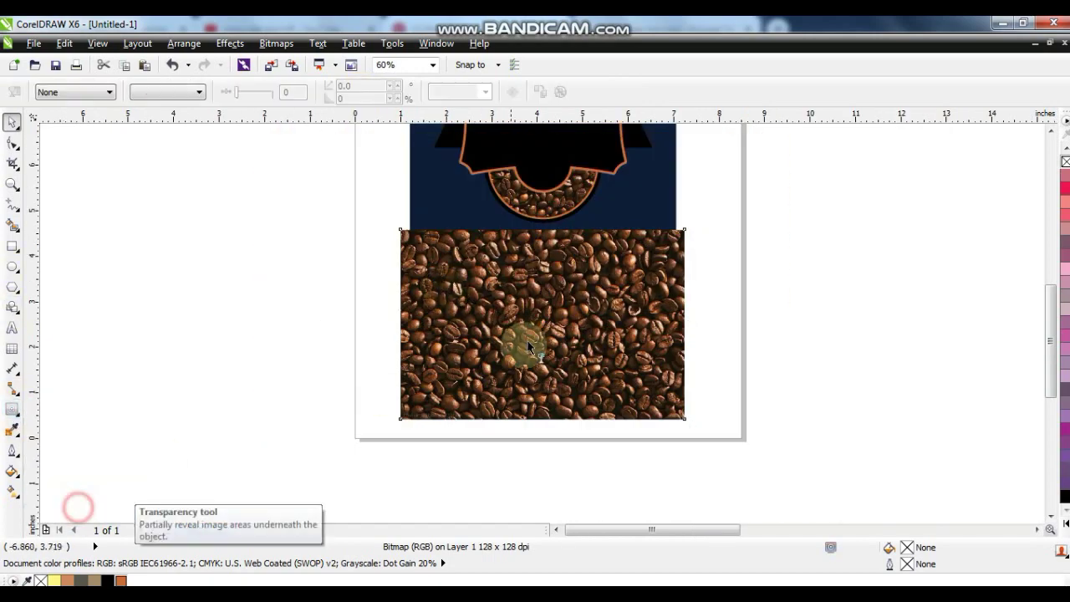
drag(534, 240, 535, 372)
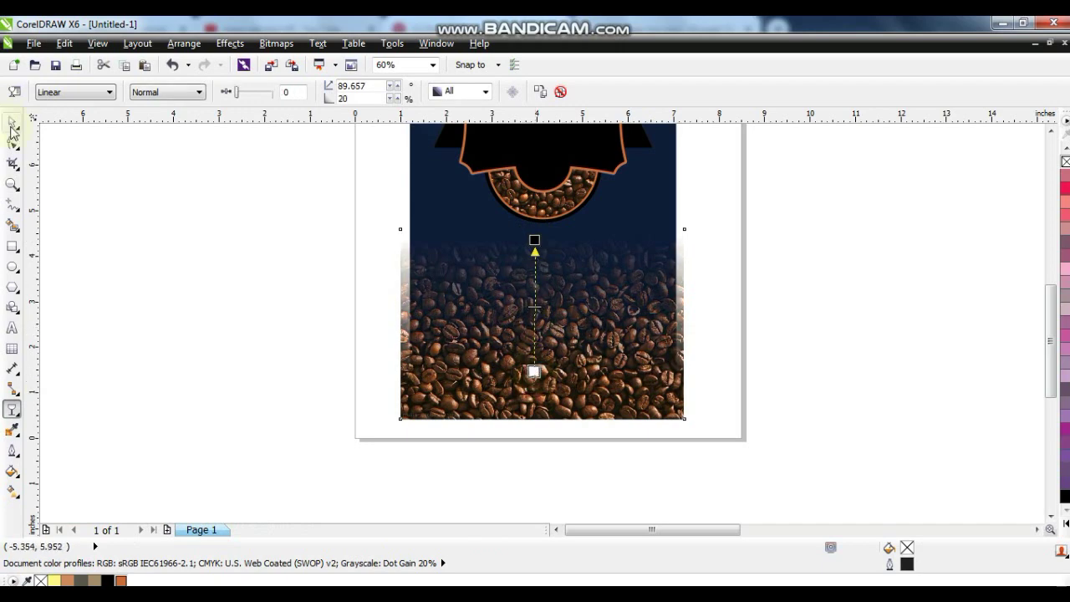
key(space)
scroll(557, 292, up, 1)
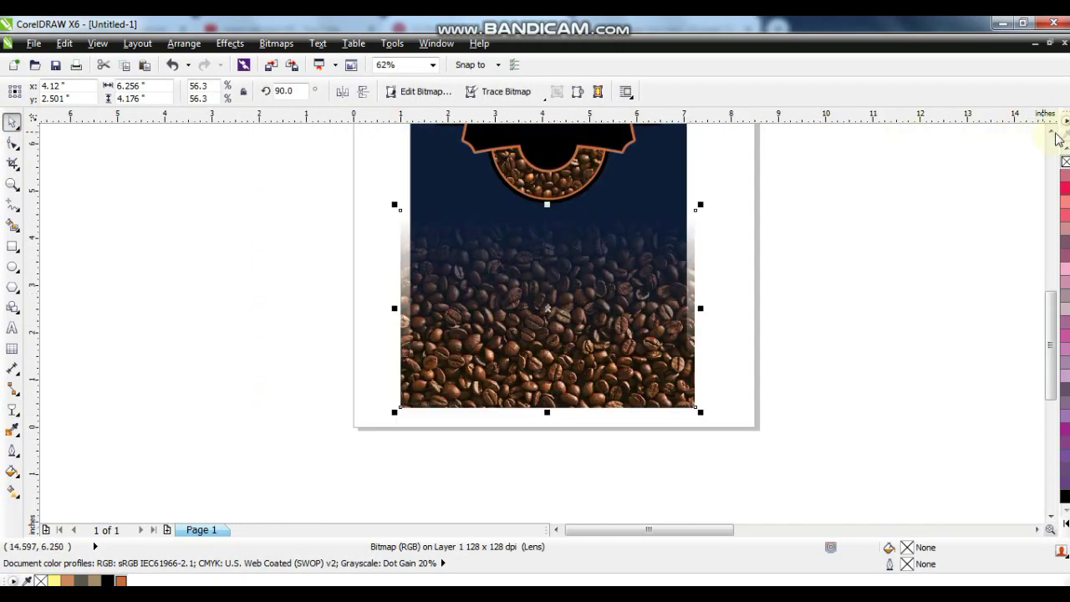
PowerClip the faded bean photo inside the blue background rectangle.
scroll(1058, 138, up, 3)
click(230, 43)
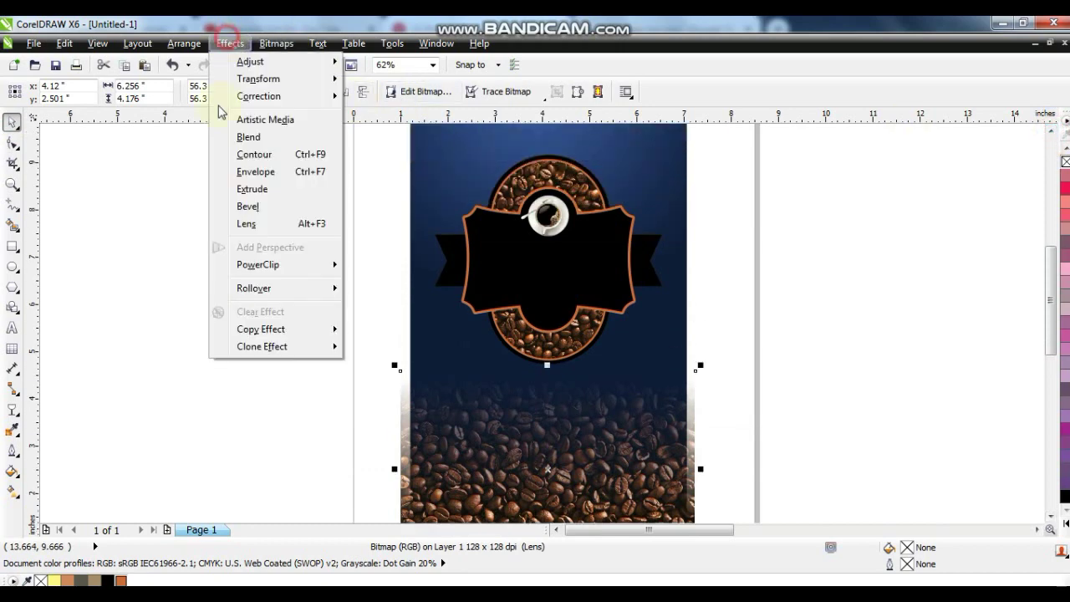
mouse_move(274, 266)
click(368, 265)
click(427, 157)
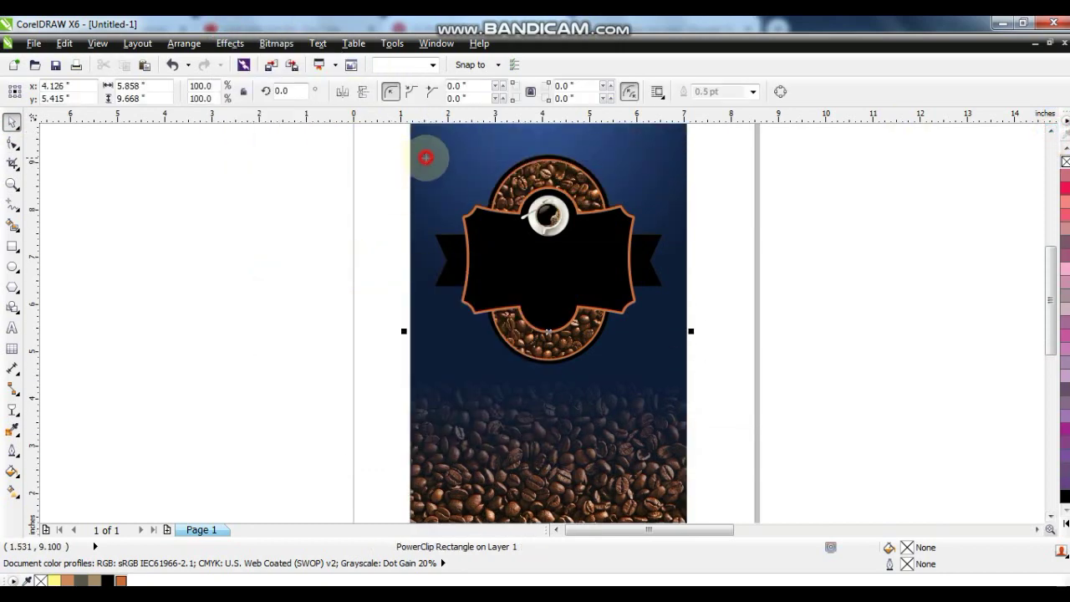
scroll(426, 159, down, 1)
click(332, 237)
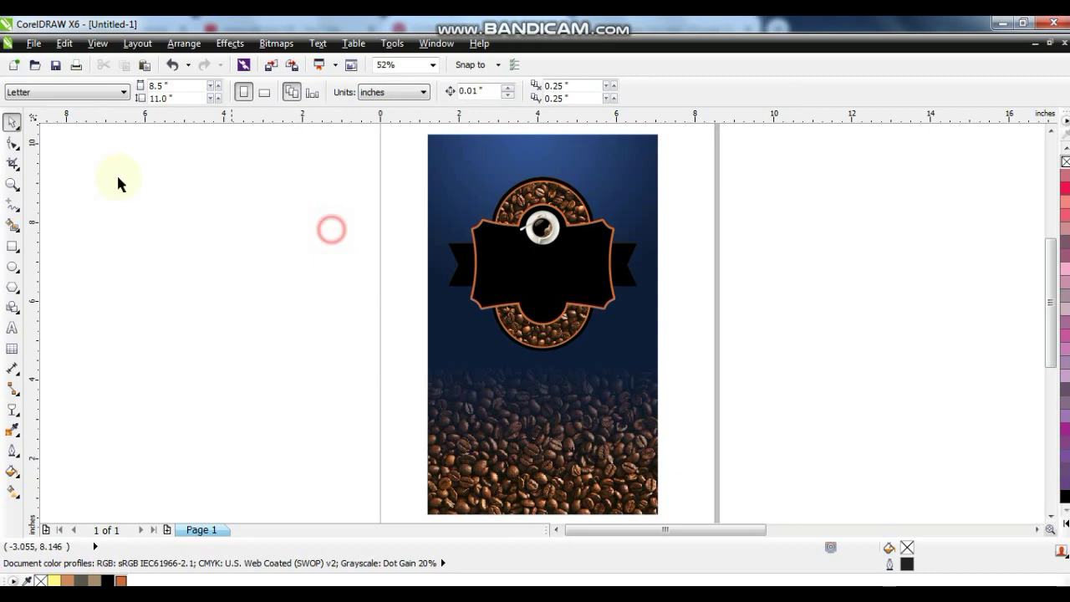
Add the artistic text "Nayab" on the empty area beside the page.
click(12, 184)
drag(404, 164, 689, 373)
key(F8)
click(110, 314)
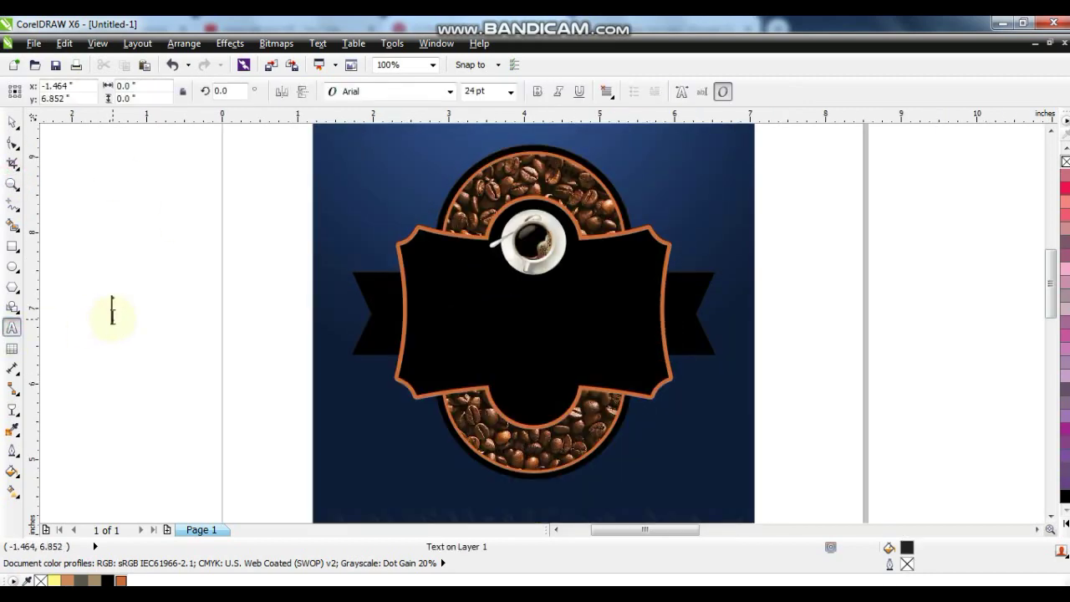
text(Nayab)
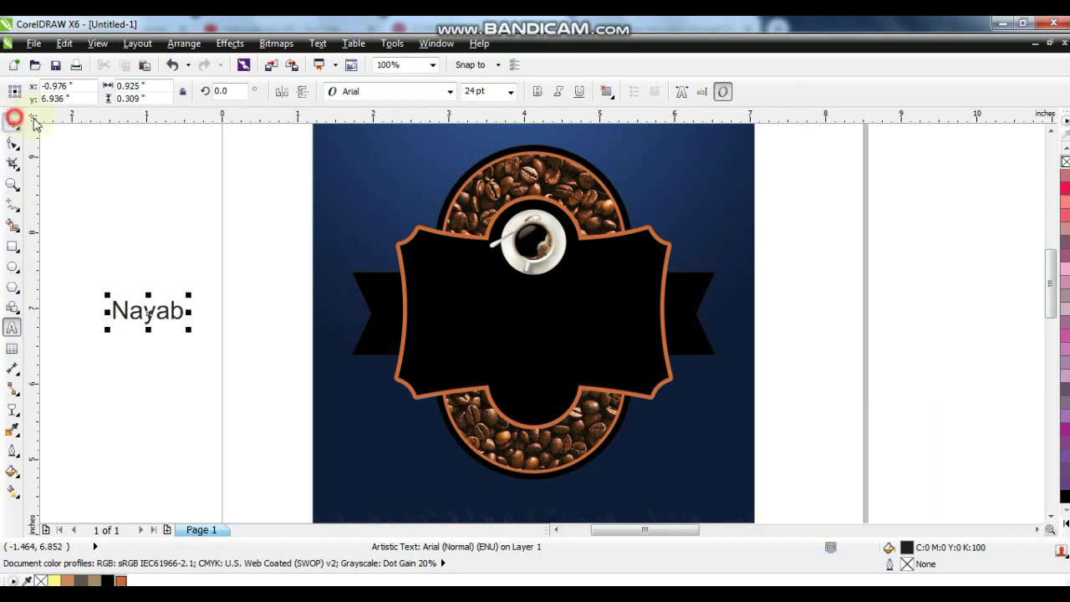
Set the font of the Nayab text to Beanie.
click(369, 93)
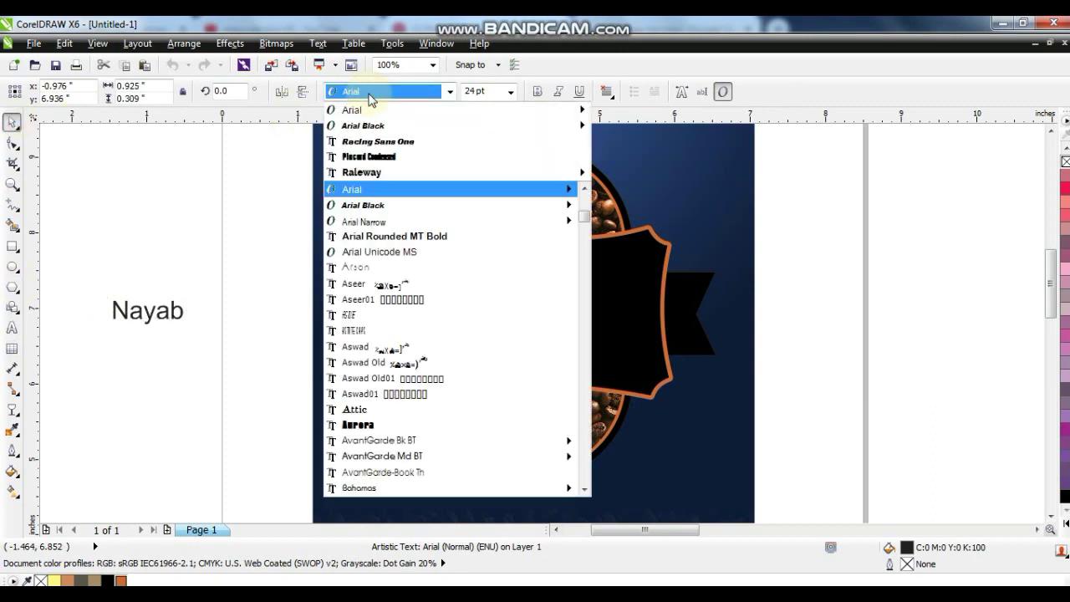
mouse_move(361, 174)
scroll(365, 184, down, 3)
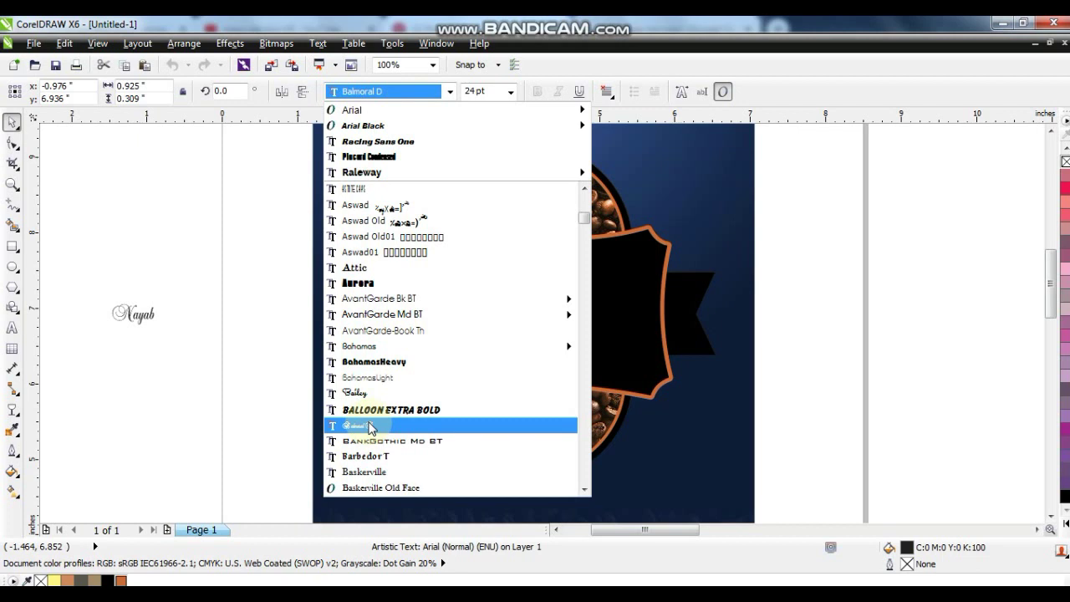
scroll(374, 414, down, 3)
scroll(377, 416, down, 3)
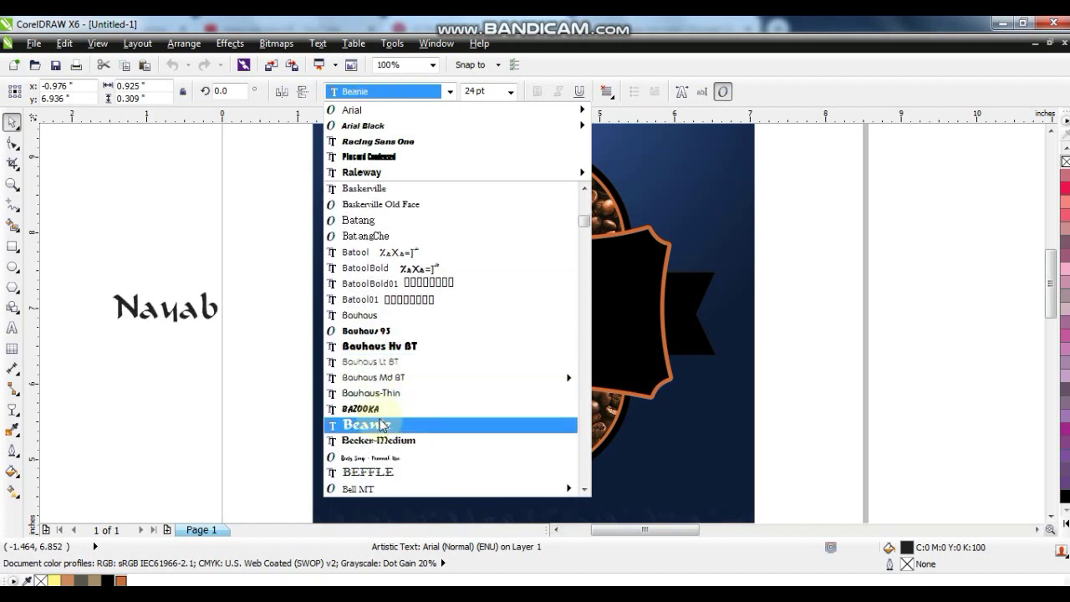
click(383, 425)
Place the Nayab text on the black label below the cup, fill it white and enlarge it to span the label.
drag(213, 309, 576, 293)
click(1065, 525)
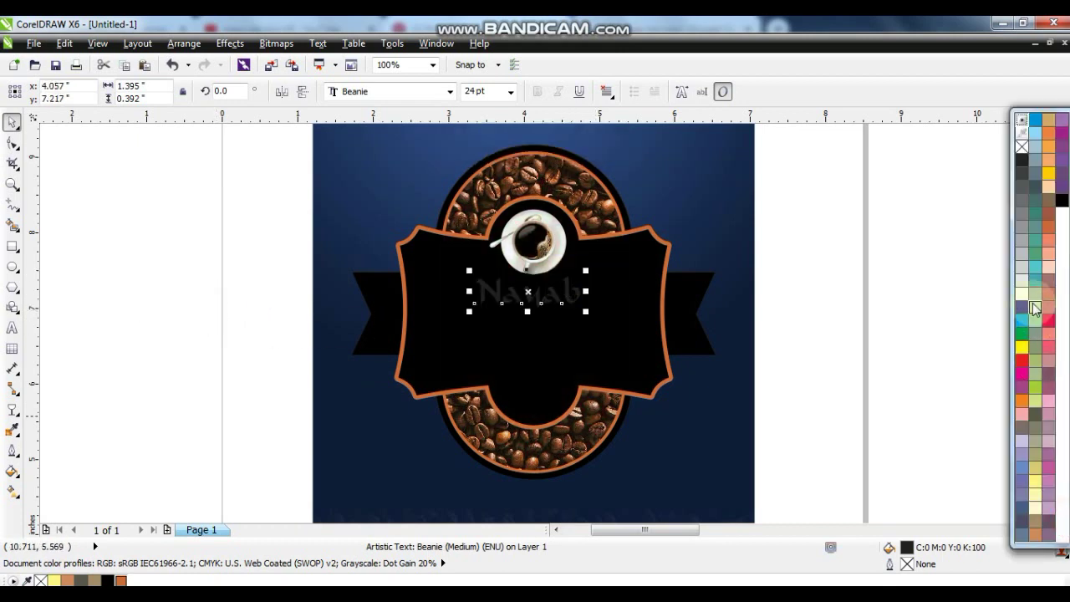
click(1027, 294)
drag(586, 311, 650, 339)
drag(583, 293, 584, 300)
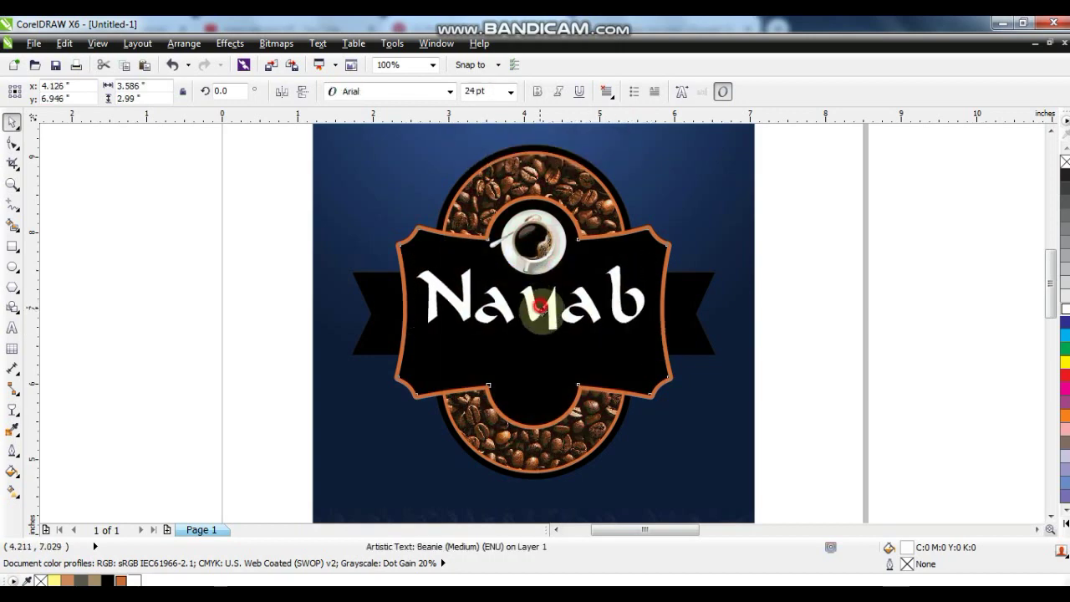
Duplicate the Nayab text below itself, shrink the copy to about 27.4 pt and change its wording to "Coffee".
click(535, 312)
drag(536, 313, 555, 368)
right_click(555, 368)
drag(648, 400, 598, 387)
click(13, 322)
key(ctrl+a)
text(Ci)
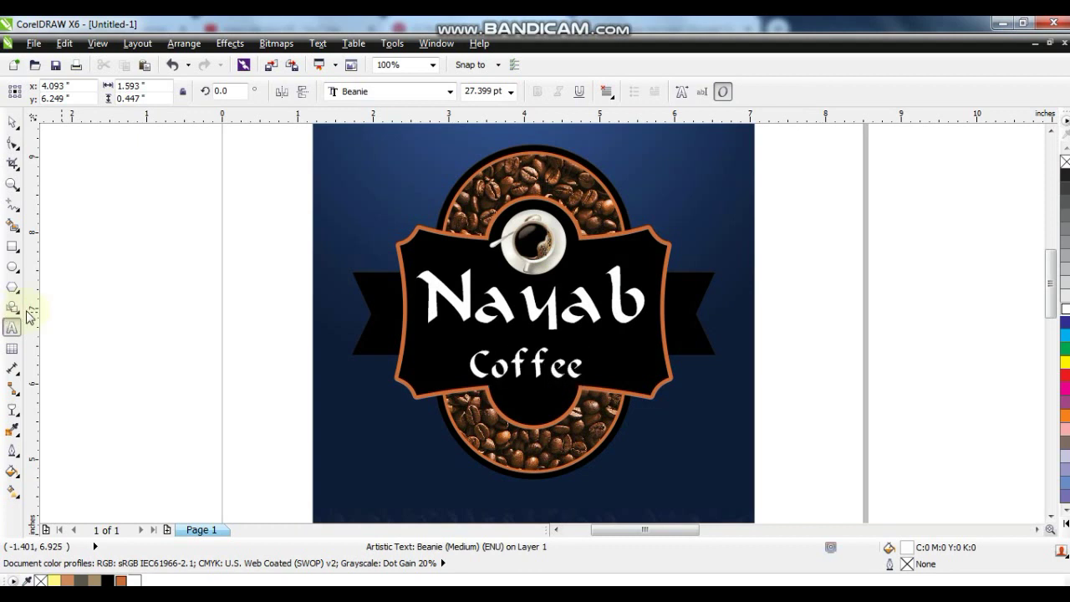
Move the Coffee line closer beneath Nayab and scale both text lines together to about 2.89 by 1.29 in.
click(12, 123)
drag(543, 330, 554, 313)
shift+click(549, 314)
drag(656, 378, 645, 371)
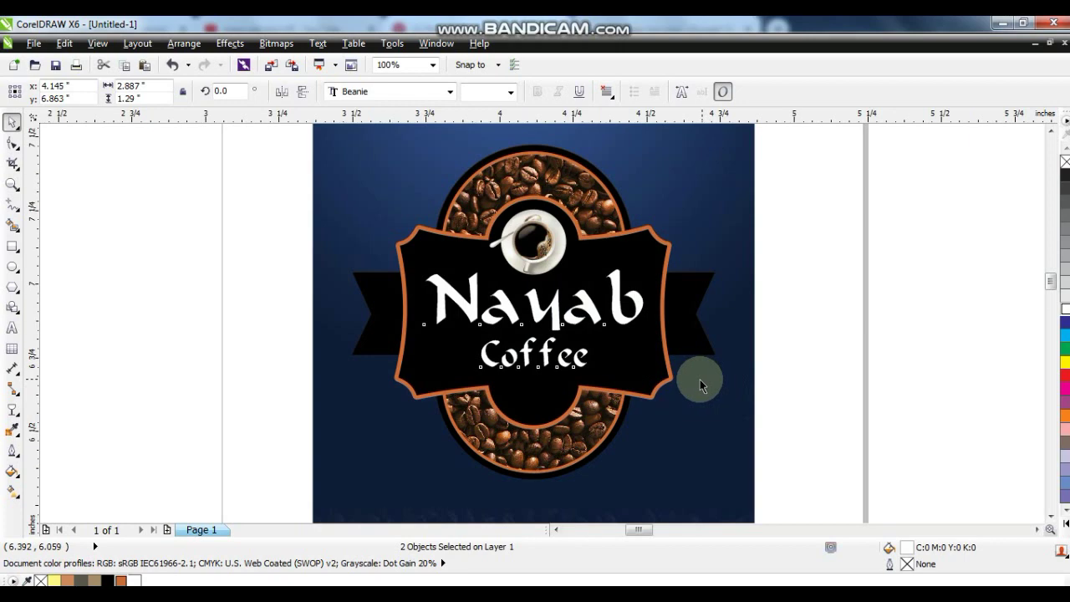
Delete the reference picture with the four coffee labels beside the page.
key(shift+F2)
key(F4)
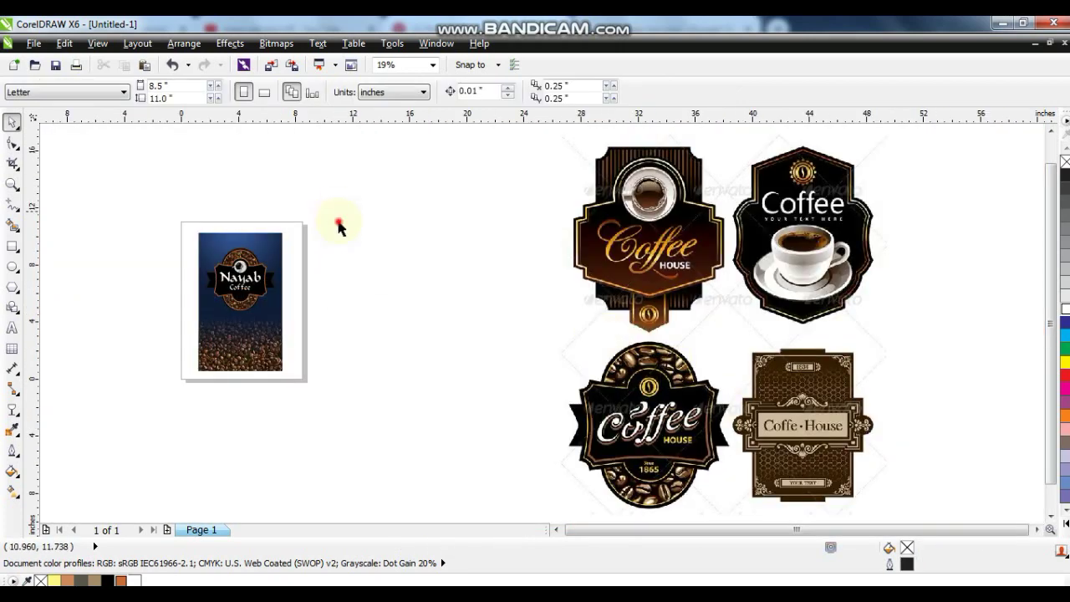
click(644, 316)
key(Delete)
drag(368, 229, 199, 405)
key(shift+F2)
key(Escape)
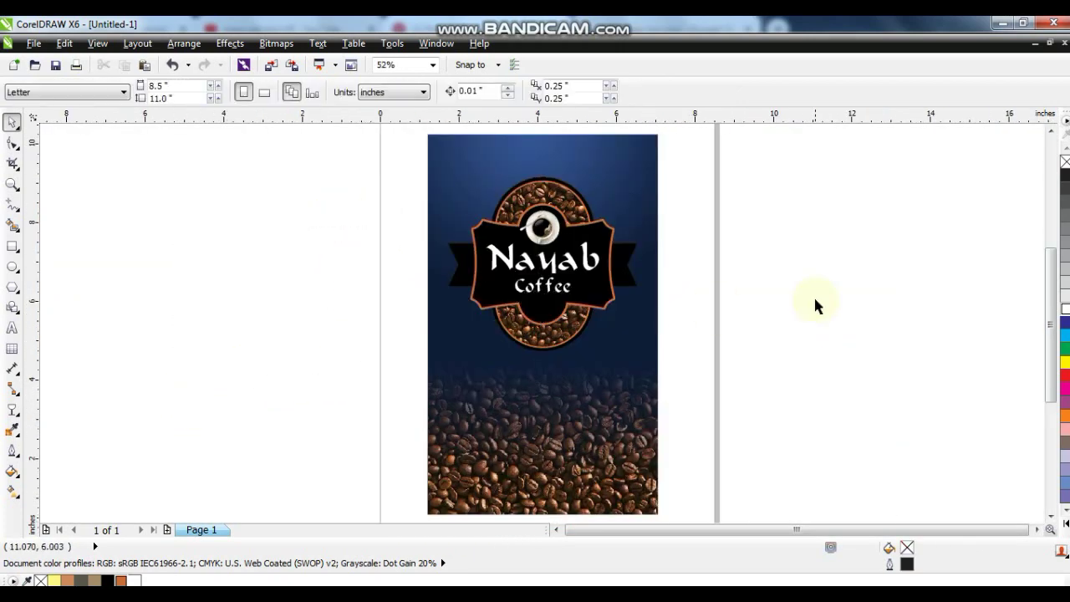
Draw a frame about 5.19 by 8.86 in with a 3 pt Brick Red outline, centred on the blue background.
click(12, 247)
drag(442, 149, 646, 497)
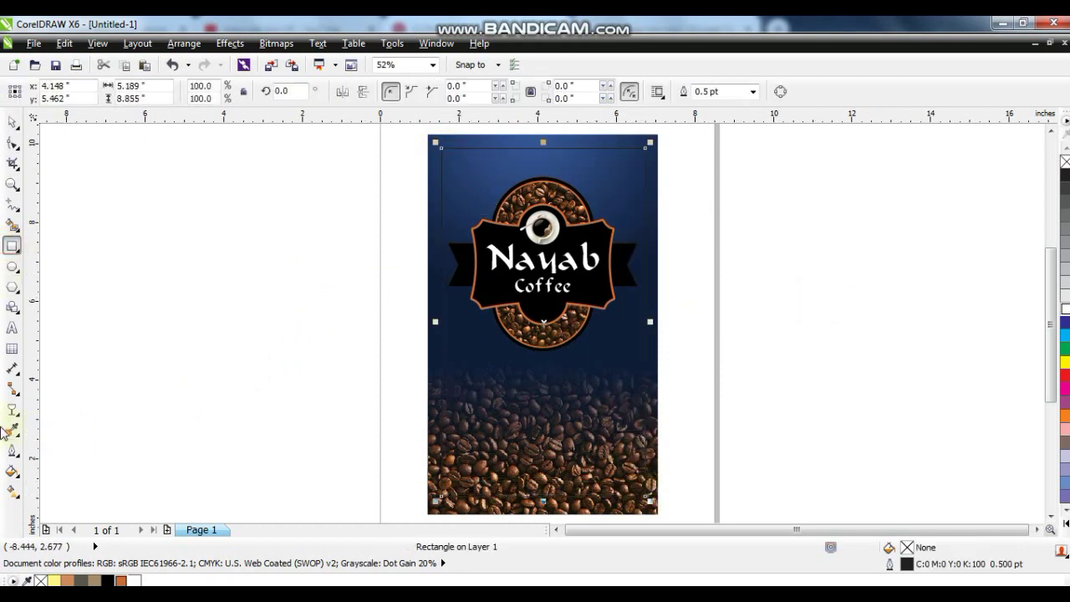
click(13, 450)
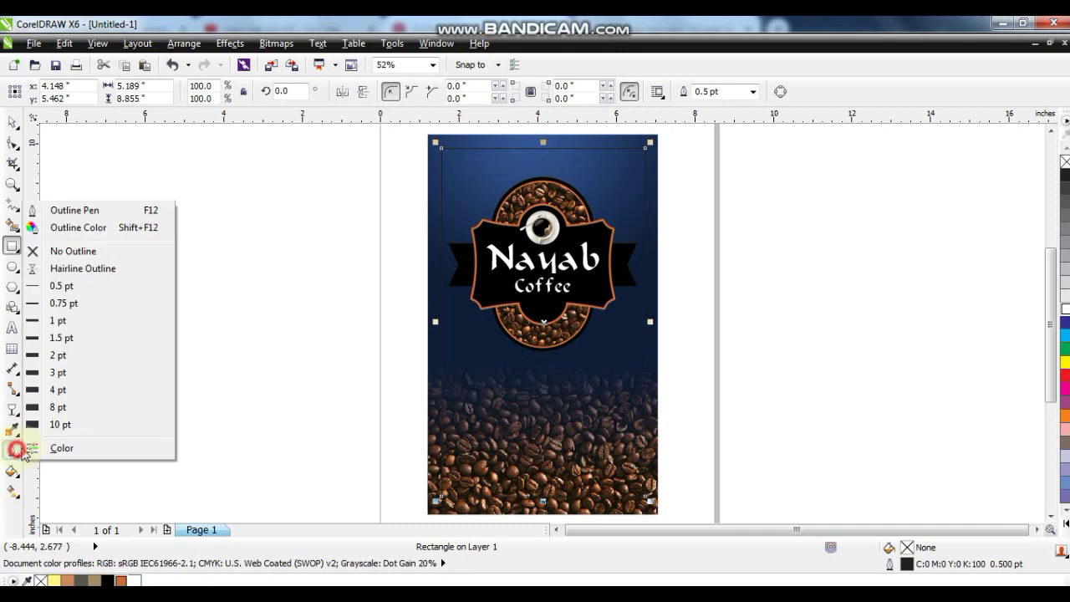
click(56, 373)
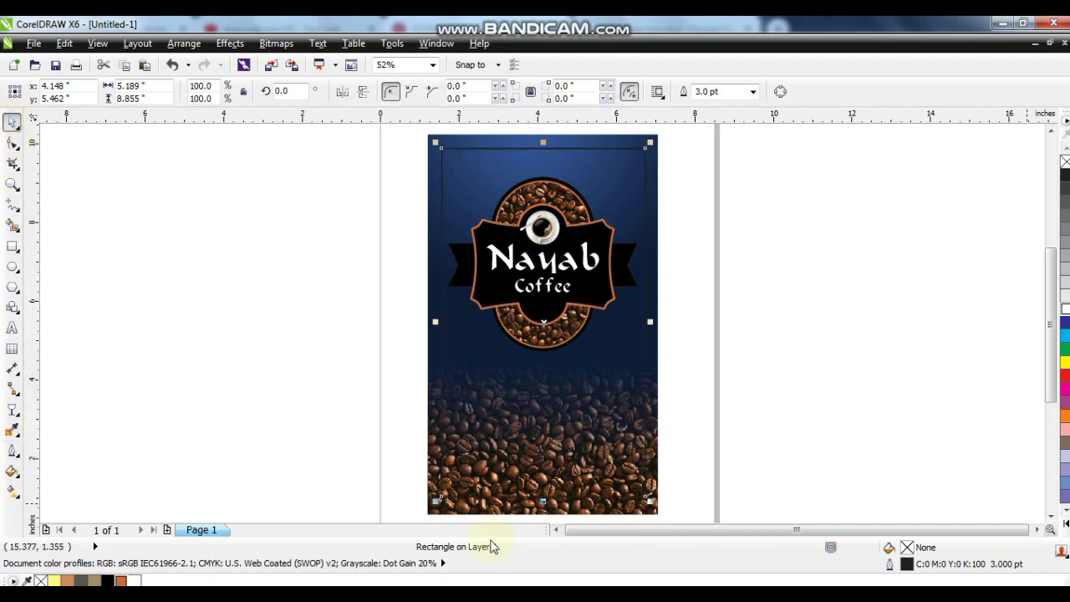
right_click(119, 579)
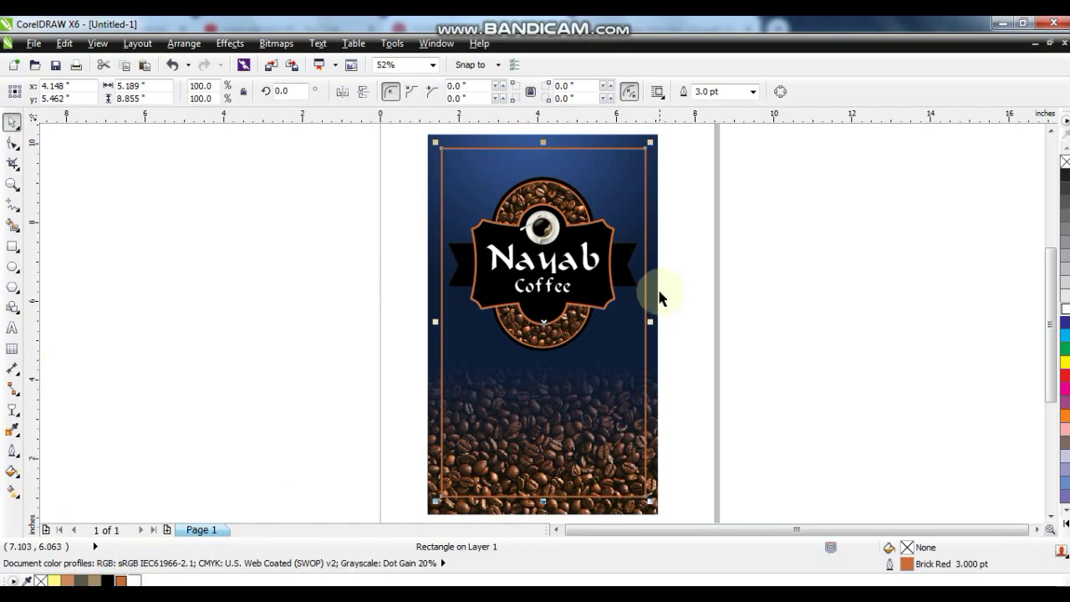
shift+click(657, 270)
click(736, 287)
Scale the whole coffee label down slightly and move it up within the frame.
drag(316, 163, 636, 349)
drag(533, 271, 535, 261)
click(769, 365)
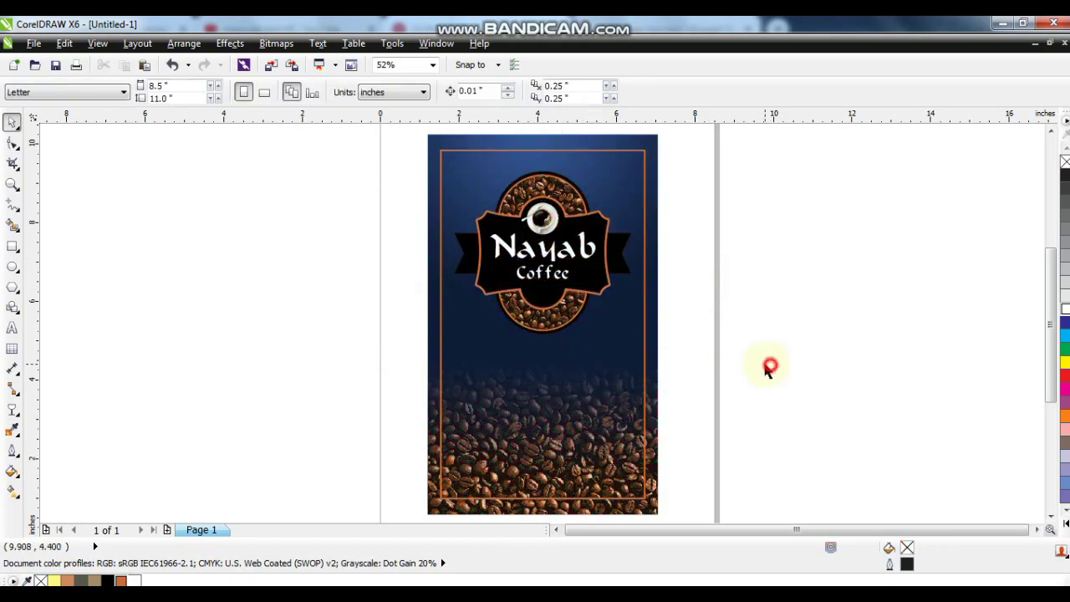
Examine the finished coffee design up close and in a full-screen preview.
click(12, 185)
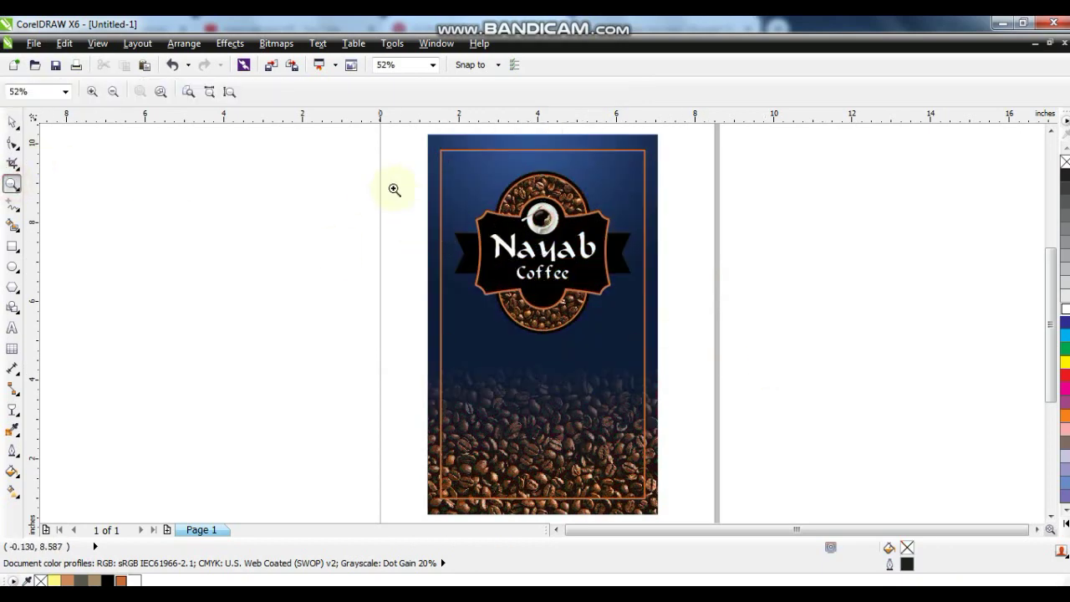
drag(424, 132, 684, 410)
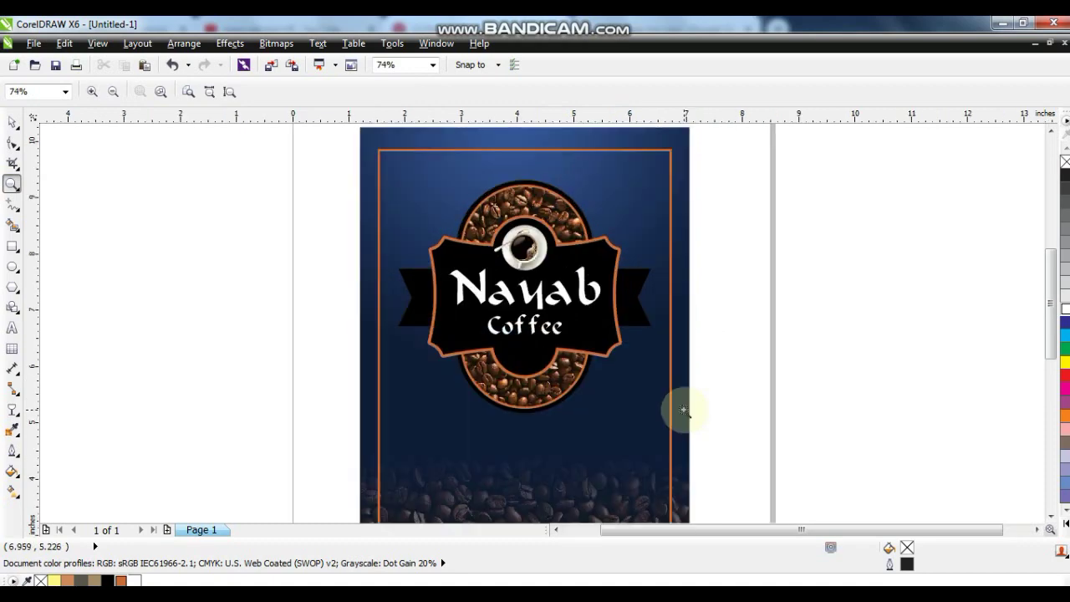
click(12, 122)
key(F3)
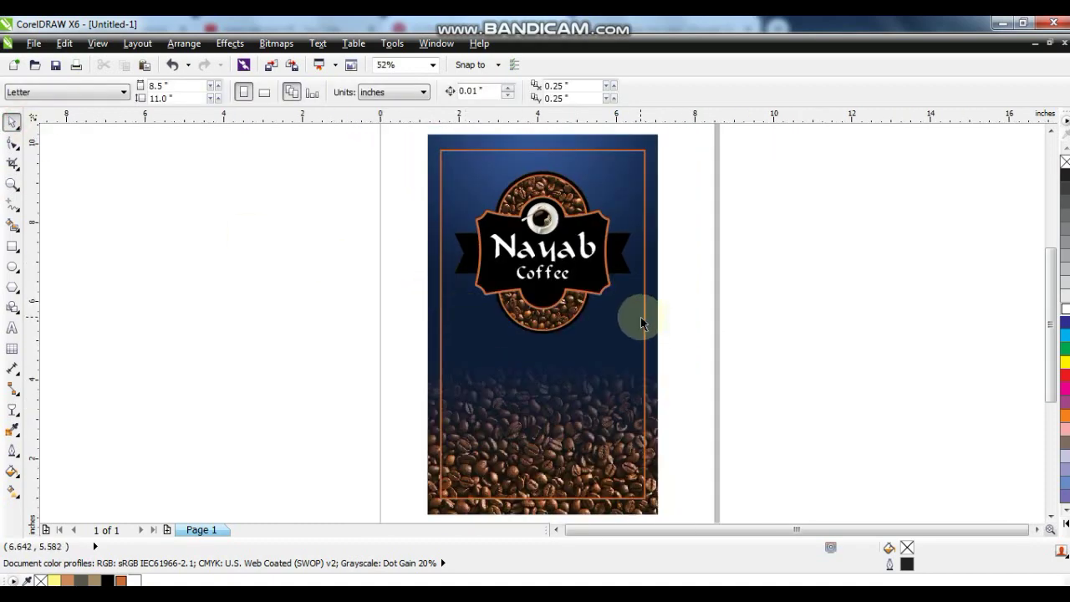
key(F9)
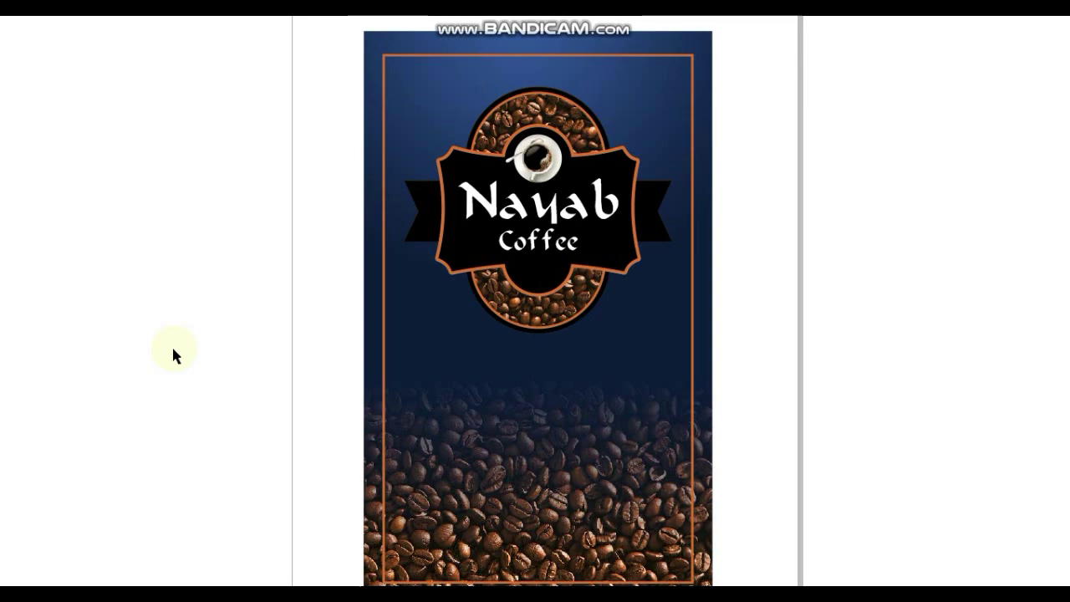
click(173, 350)
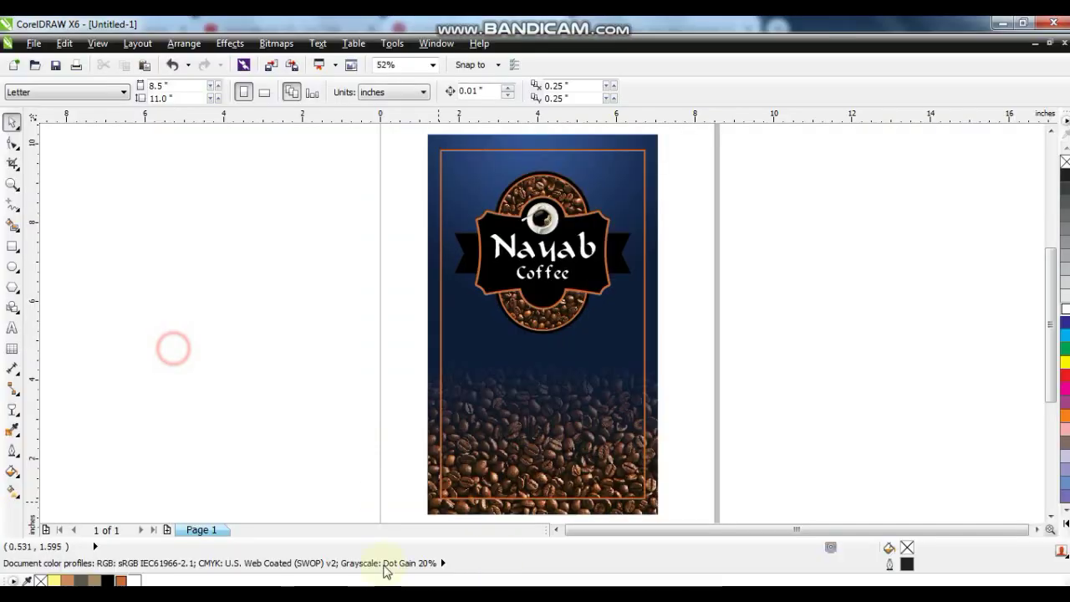